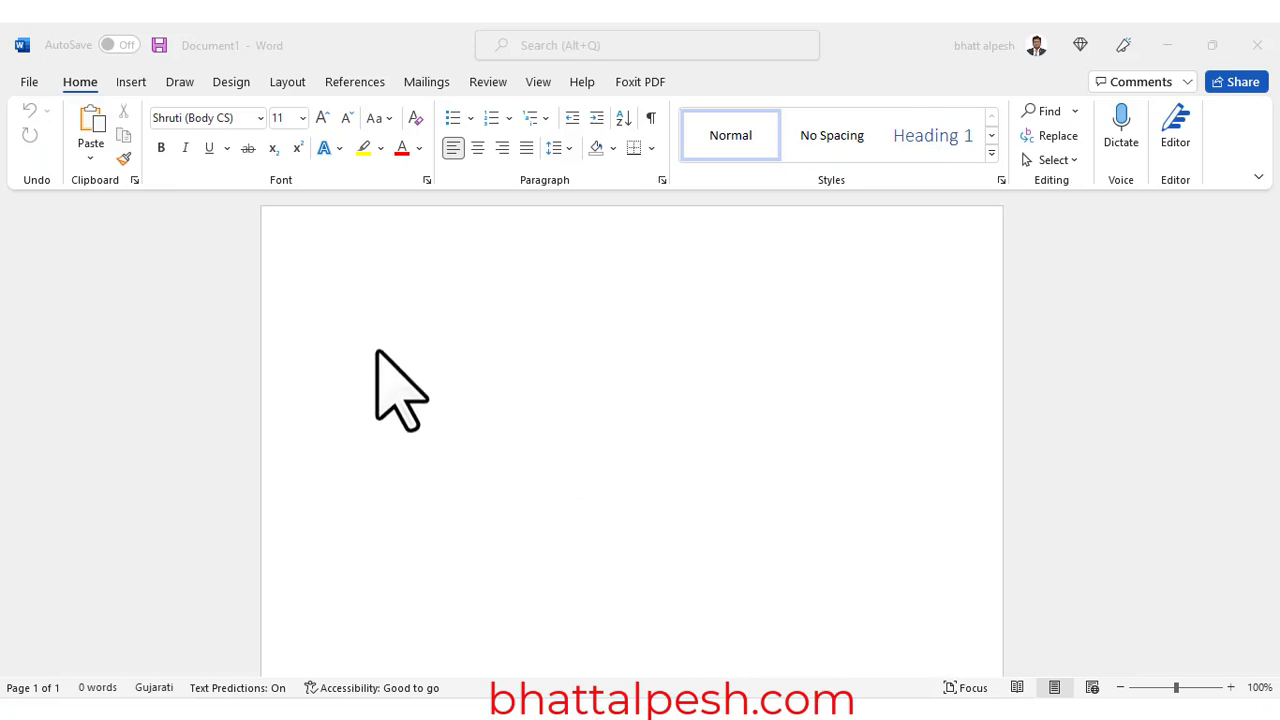
Insert a table with 4 columns and 11 rows.
{"action": "left_click", "coordinate": [130, 82]}
{"action": "left_click", "coordinate": [152, 158]}
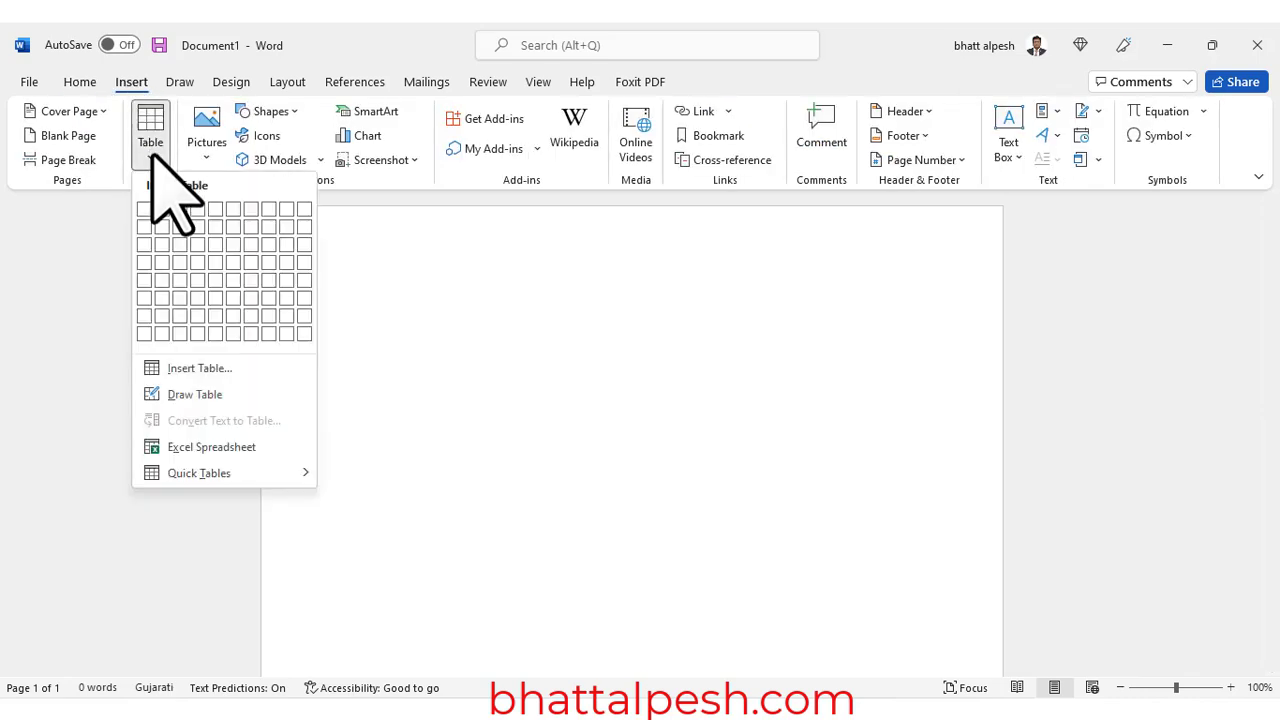
{"action": "left_click", "coordinate": [212, 368]}
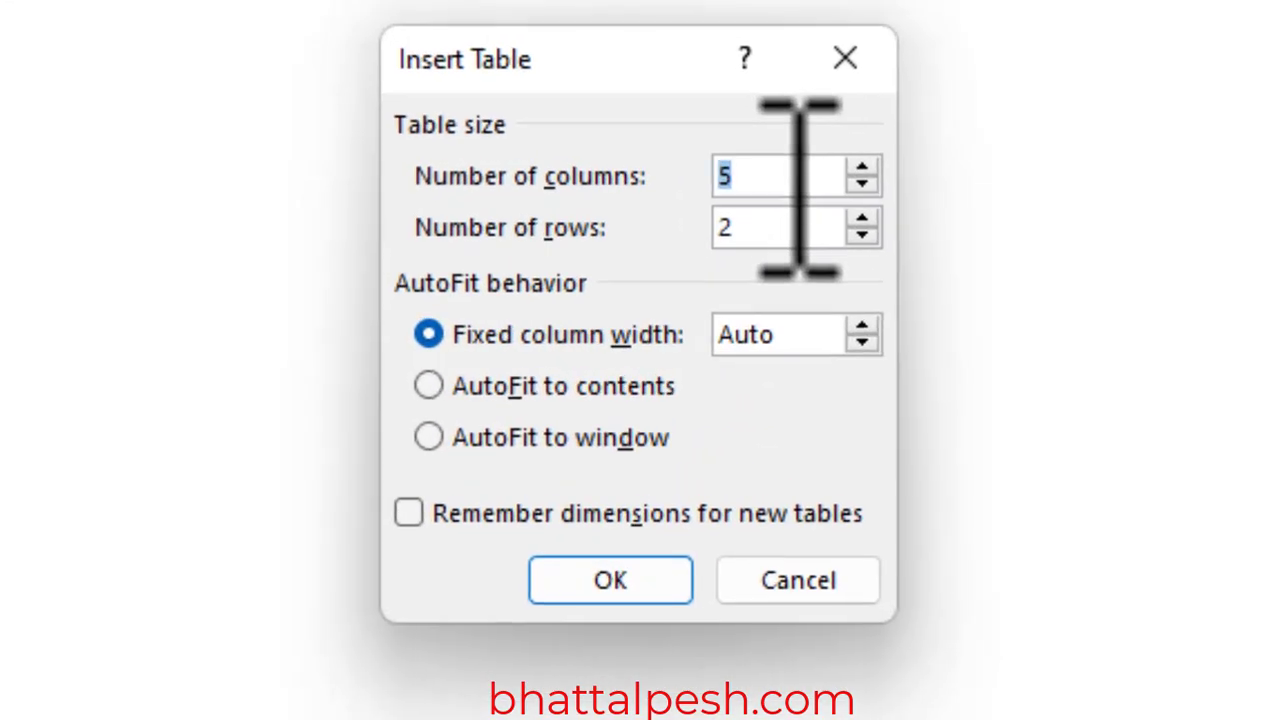
{"action": "left_click", "coordinate": [726, 287]}
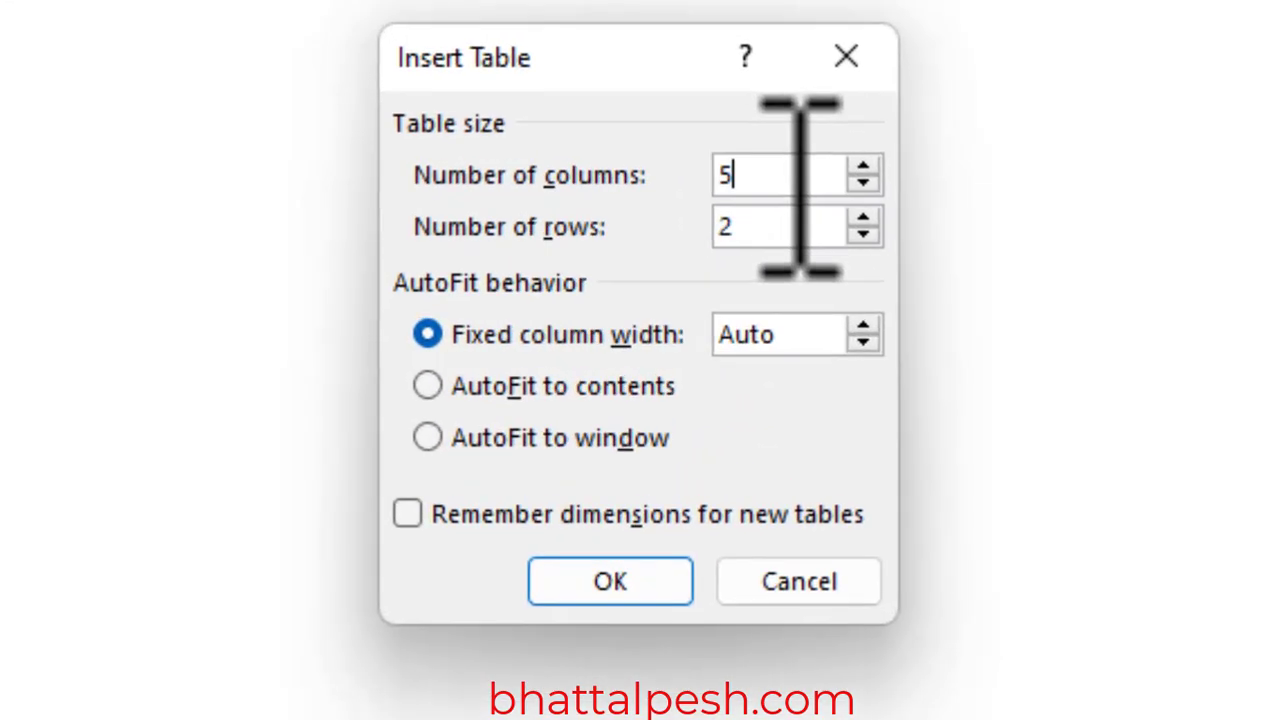
{"action": "key", "text": "BackSpace"}
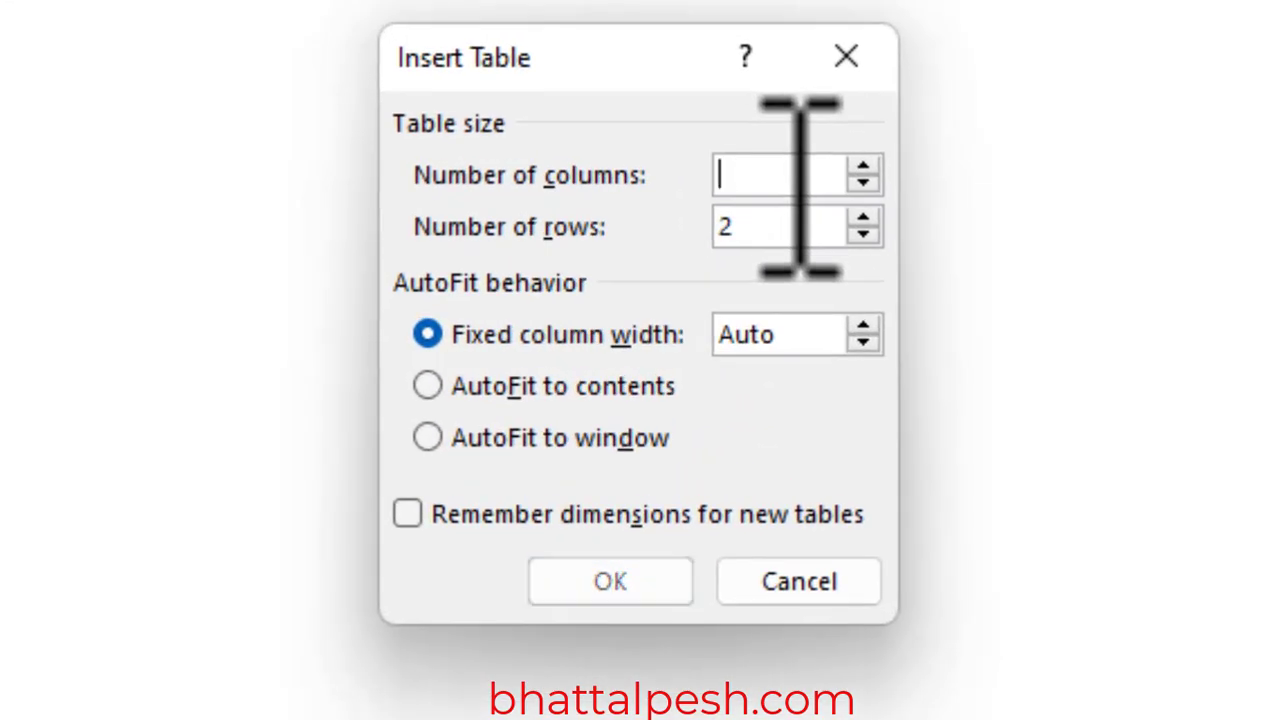
{"action": "type", "text": "4"}
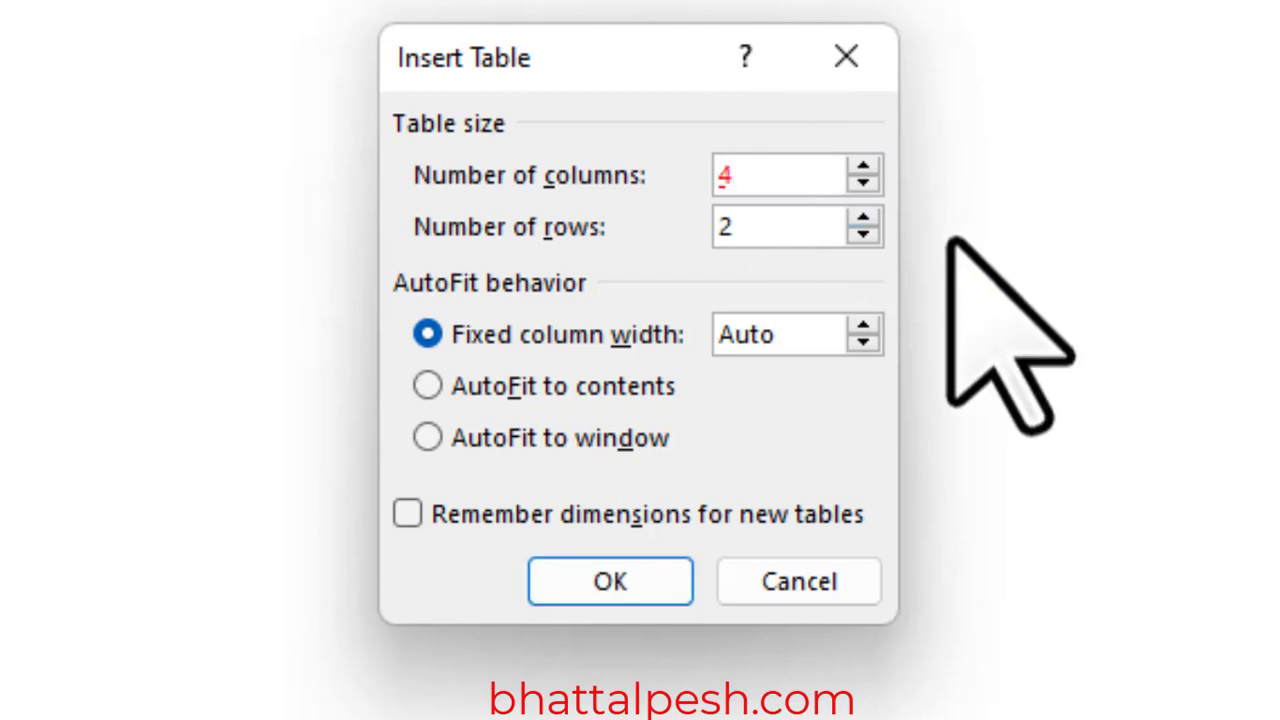
{"action": "left_click", "coordinate": [806, 236]}
{"action": "type", "text": "11"}
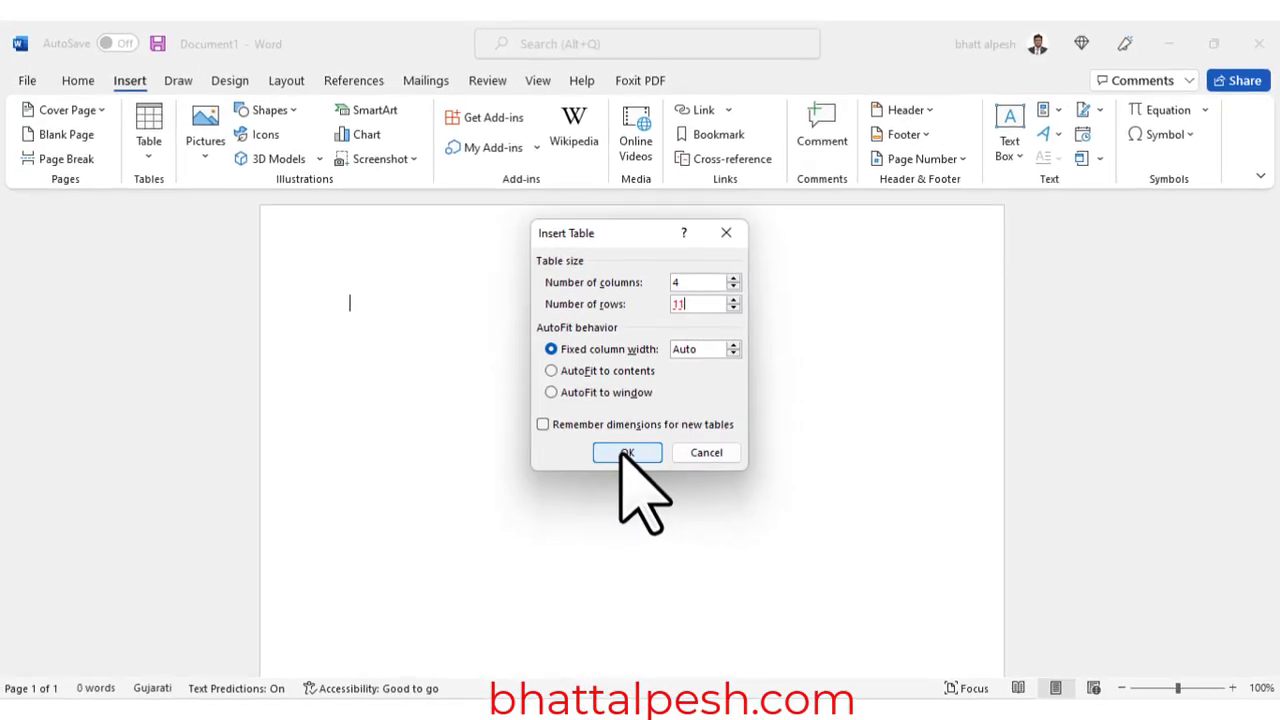
{"action": "left_click", "coordinate": [622, 452]}
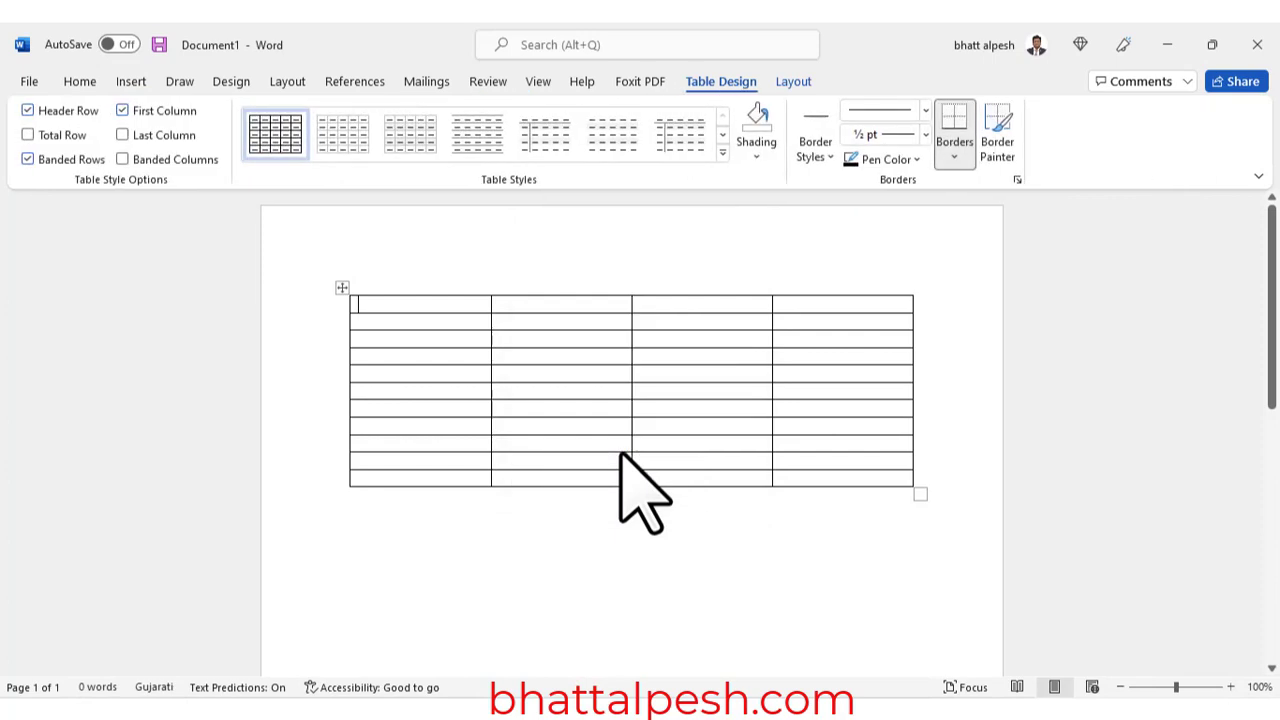
Resize the table narrower and taller and move it higher up the page.
{"action": "left_click_drag", "start_coordinate": [920, 491], "coordinate": [652, 629]}
{"action": "left_click_drag", "start_coordinate": [342, 290], "coordinate": [341, 228]}
{"action": "left_click_drag", "start_coordinate": [652, 568], "coordinate": [653, 628]}
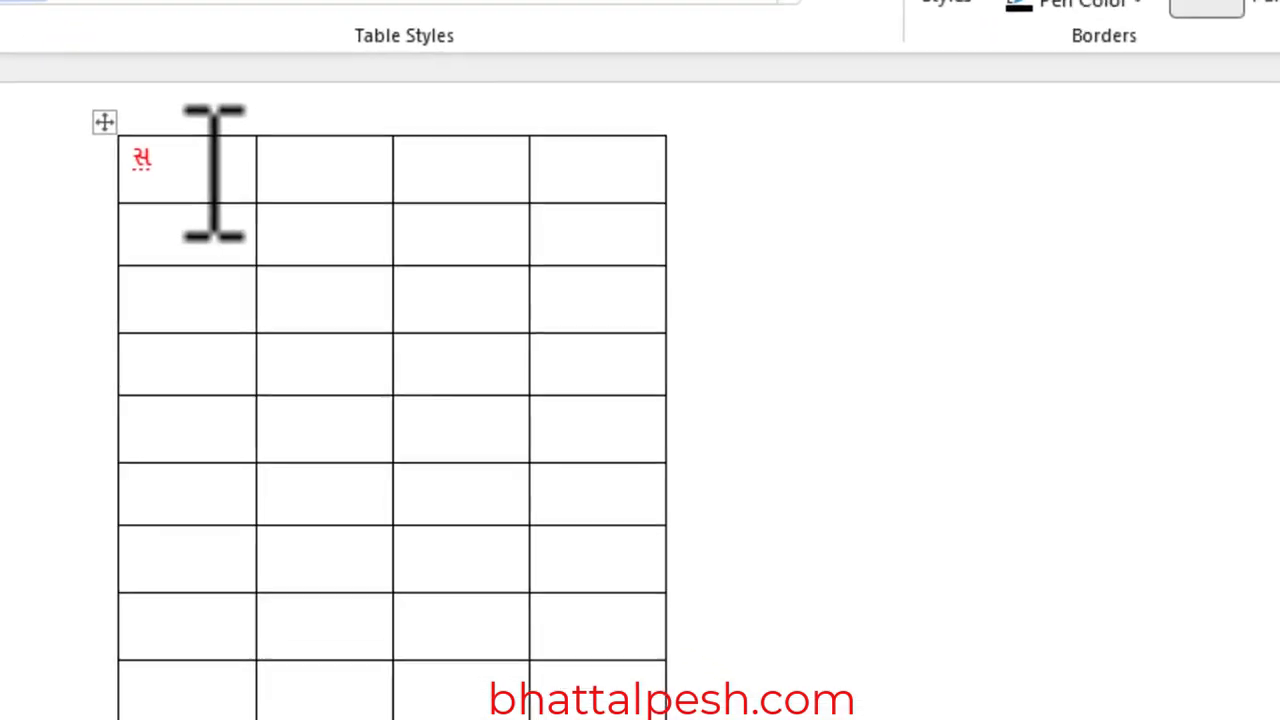
Remove the stray character, switch to English, and copy the first cell's 'Sr. No.' heading.
{"action": "key", "text": "BackSpace"}
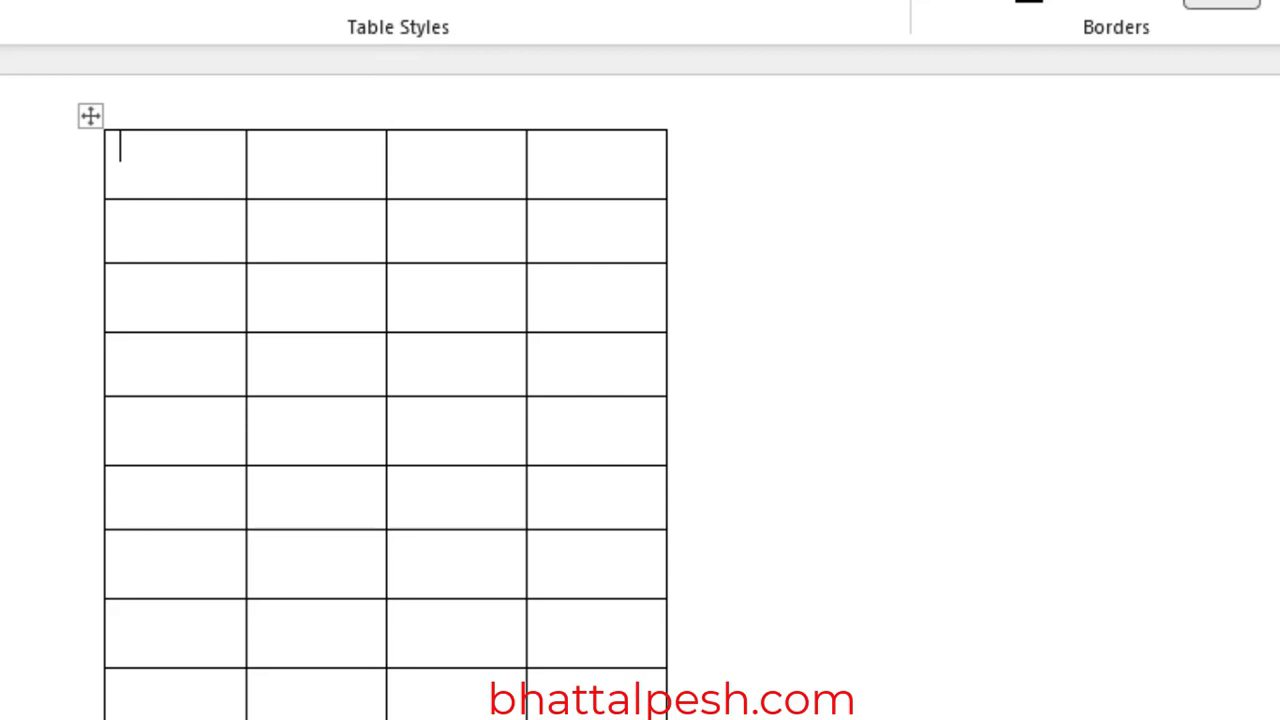
{"action": "key", "text": "super+space"}
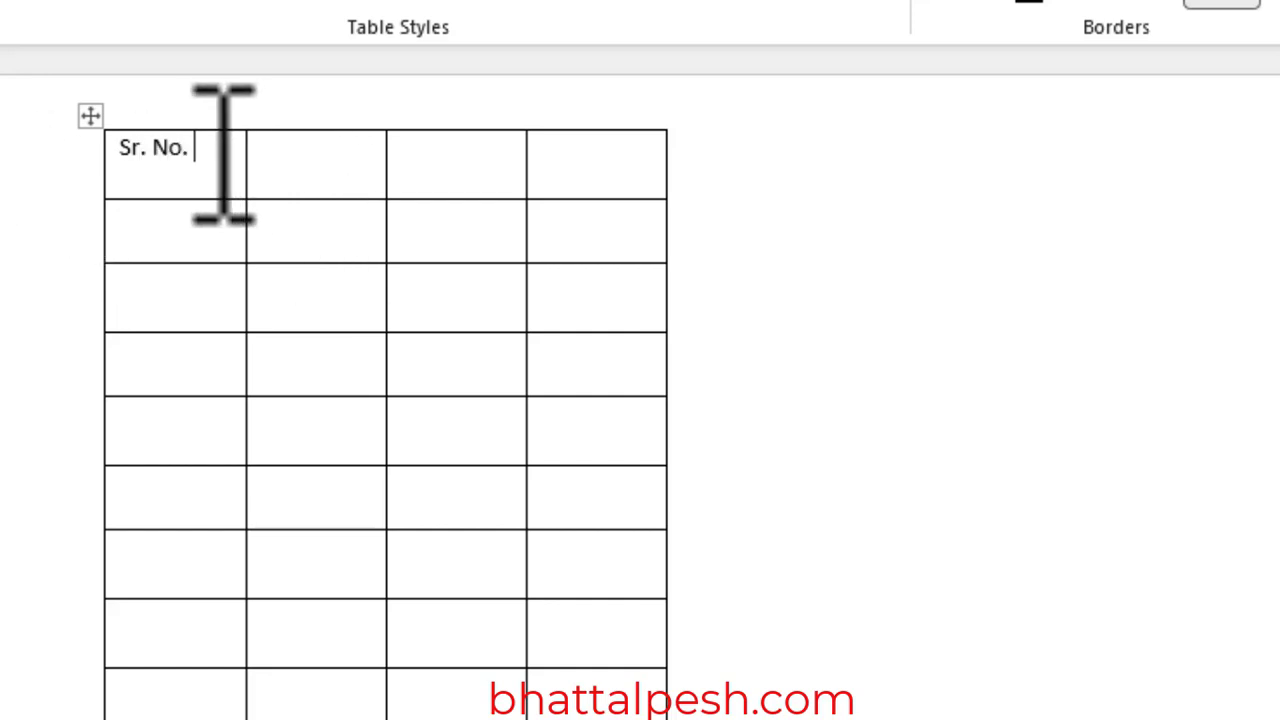
{"action": "left_click_drag", "start_coordinate": [223, 163], "coordinate": [128, 157]}
{"action": "right_click", "coordinate": [160, 160]}
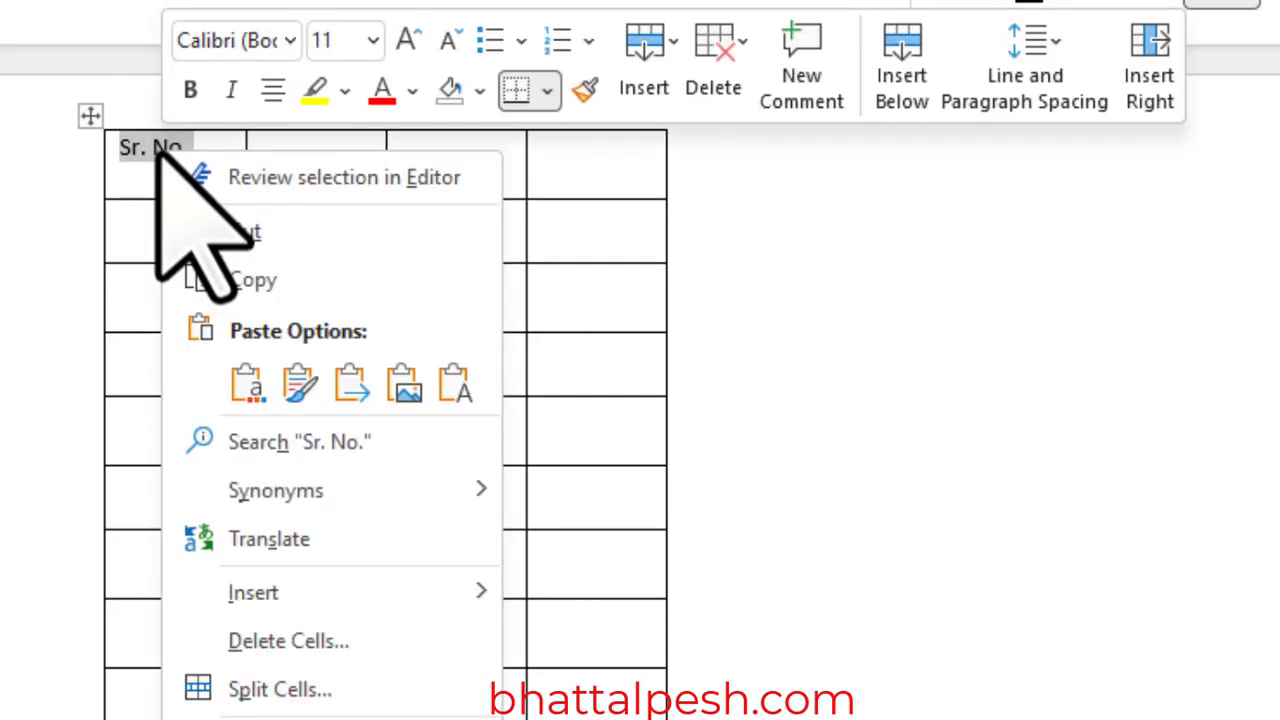
{"action": "left_click", "coordinate": [300, 281]}
Paste 'Sr. No.' into the second, third and fourth header cells.
{"action": "left_click", "coordinate": [322, 182]}
{"action": "key", "text": "ctrl+v"}
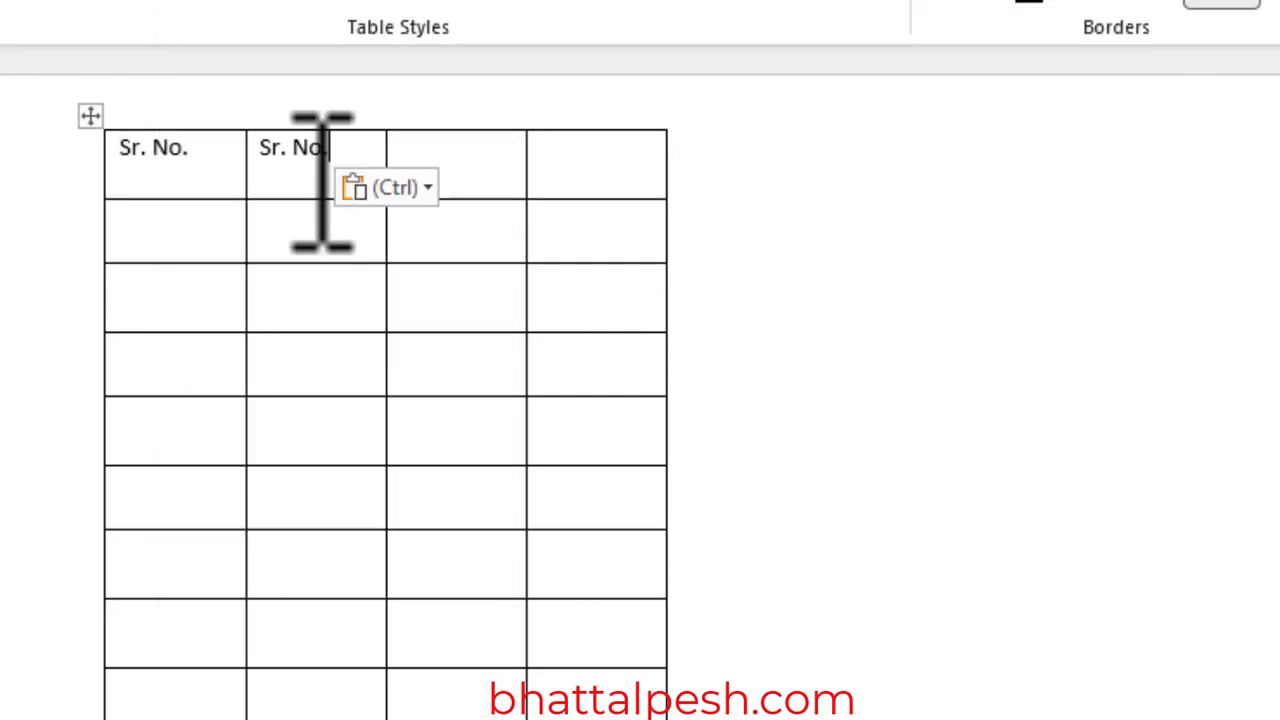
{"action": "left_click", "coordinate": [448, 168]}
{"action": "key", "text": "ctrl+v"}
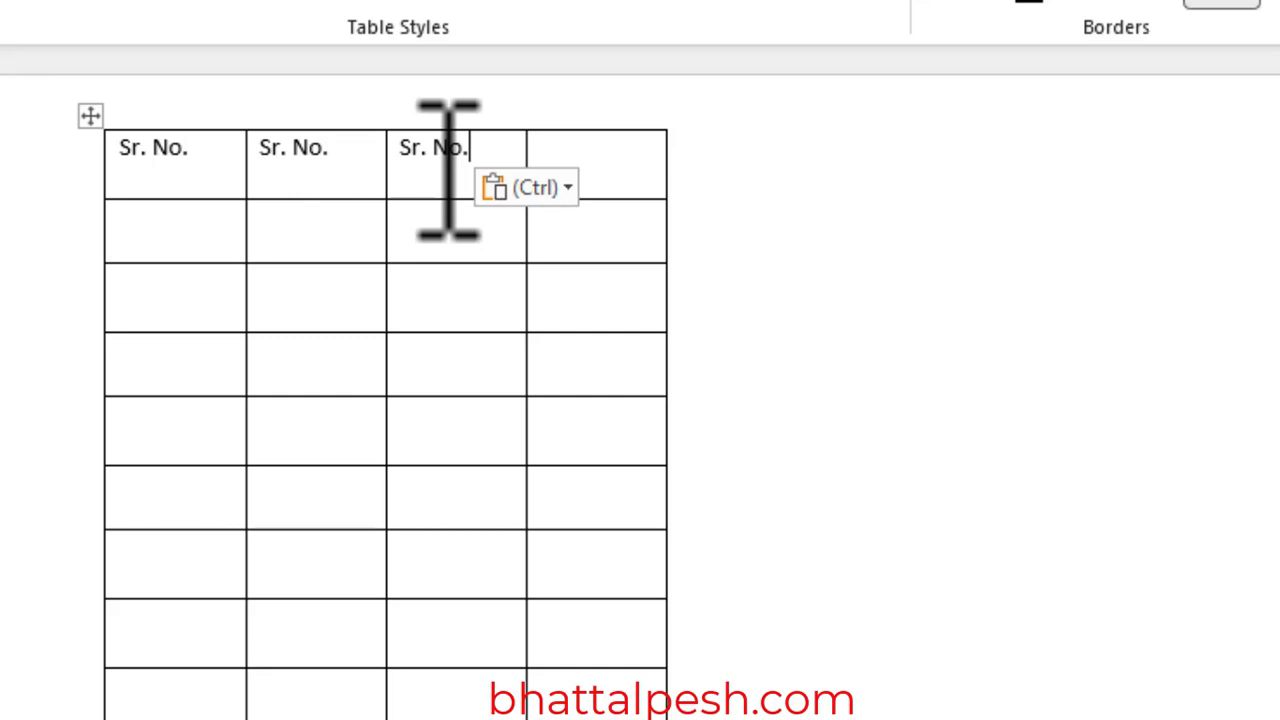
{"action": "left_click", "coordinate": [614, 152]}
{"action": "key", "text": "ctrl+v"}
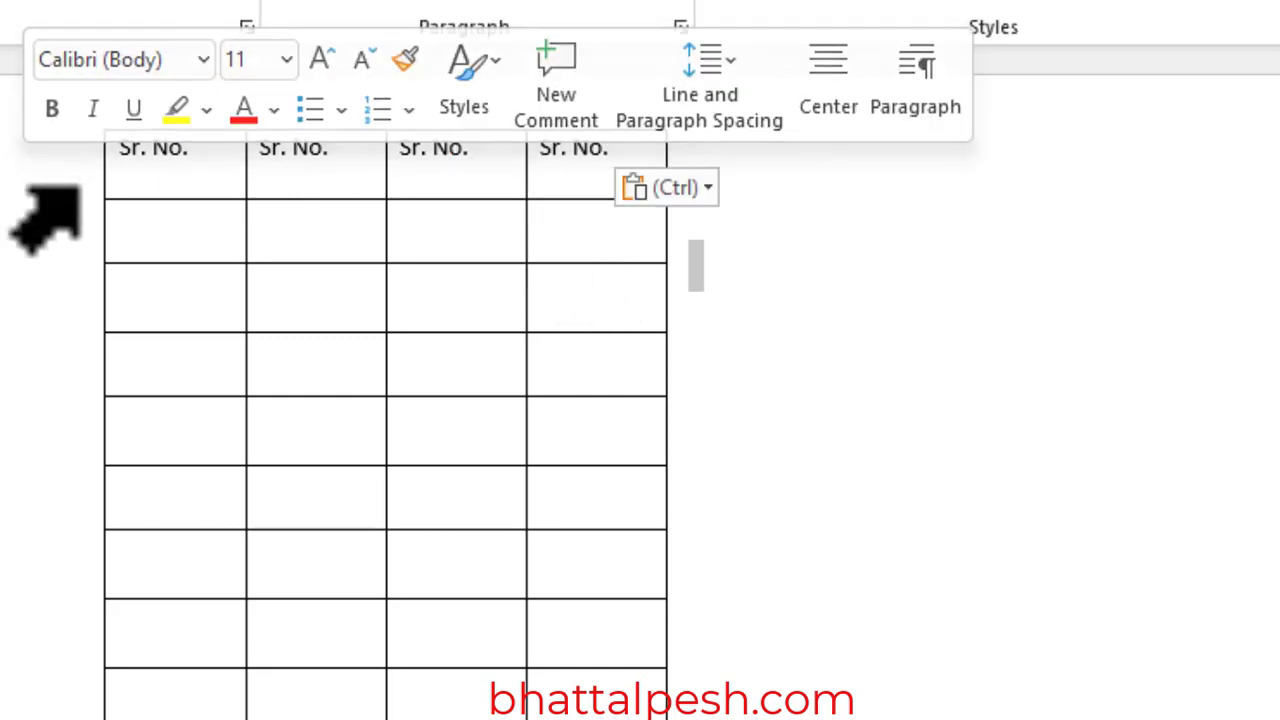
Enlarge the header row's font size and centre the whole table on the page.
{"action": "left_click", "coordinate": [100, 160]}
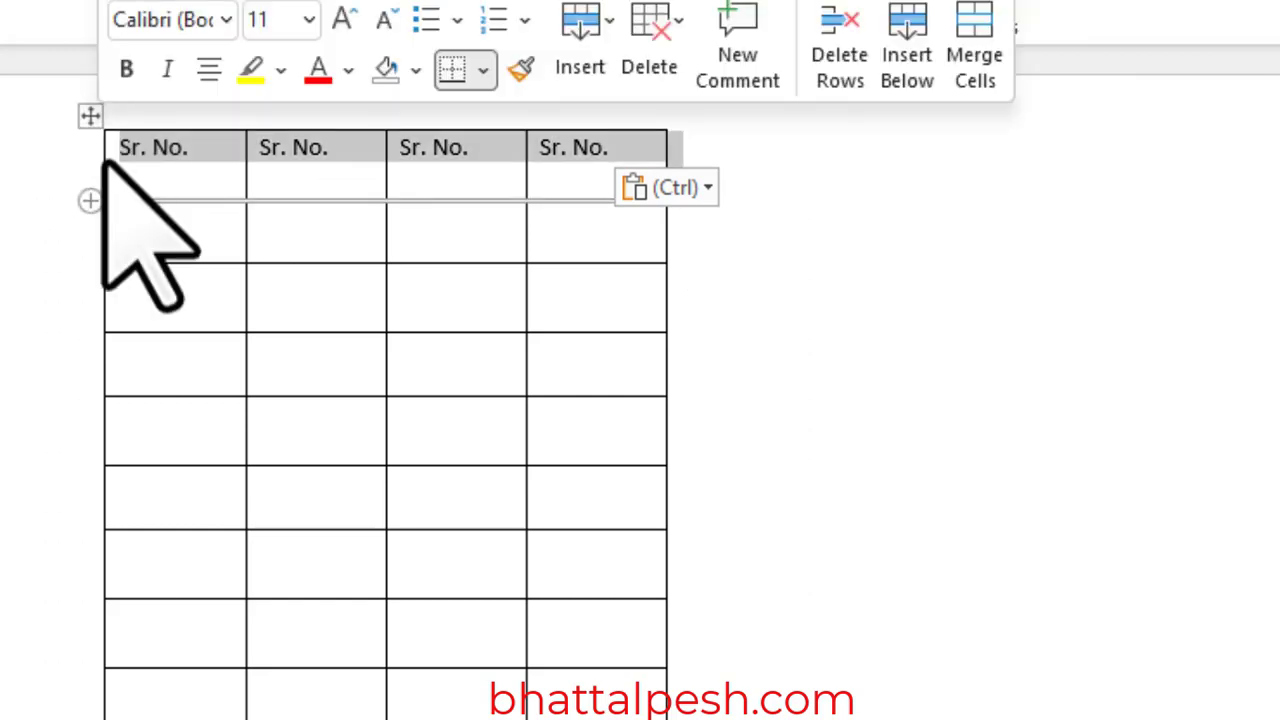
{"action": "key", "text": "ctrl+shift+period"}
{"action": "key", "text": "ctrl+shift+period"}
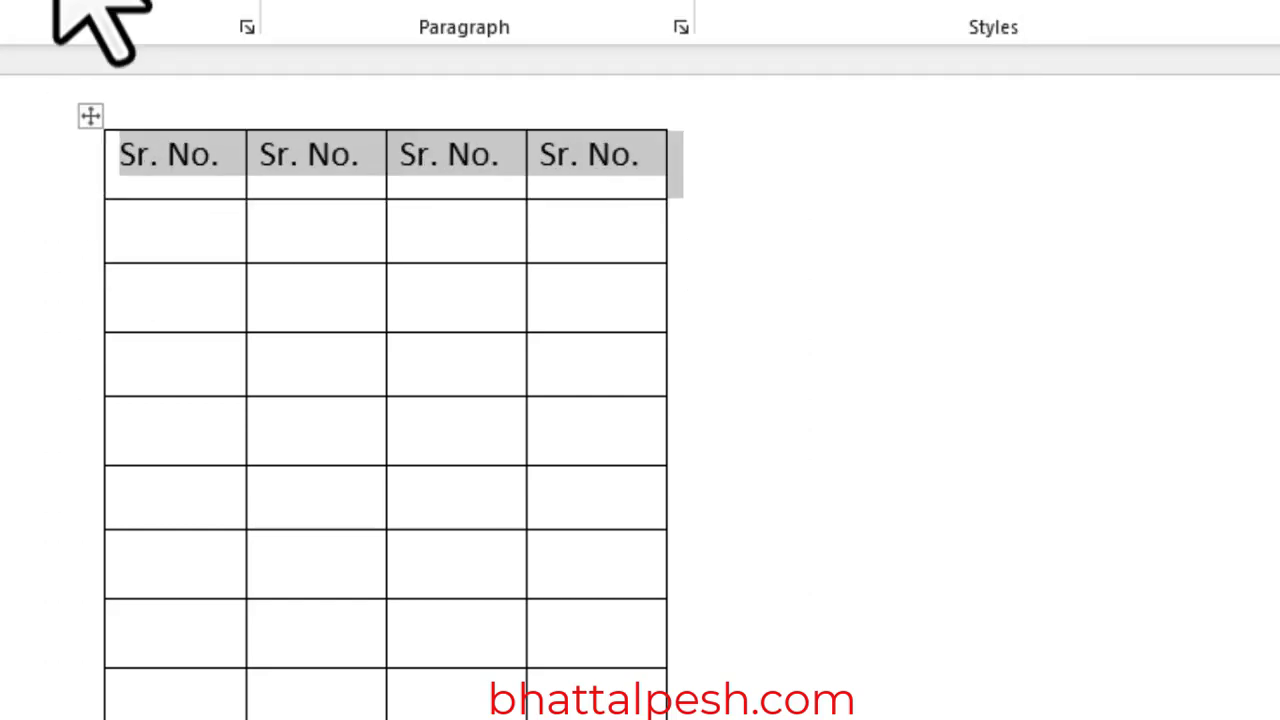
{"action": "left_click", "coordinate": [214, 222]}
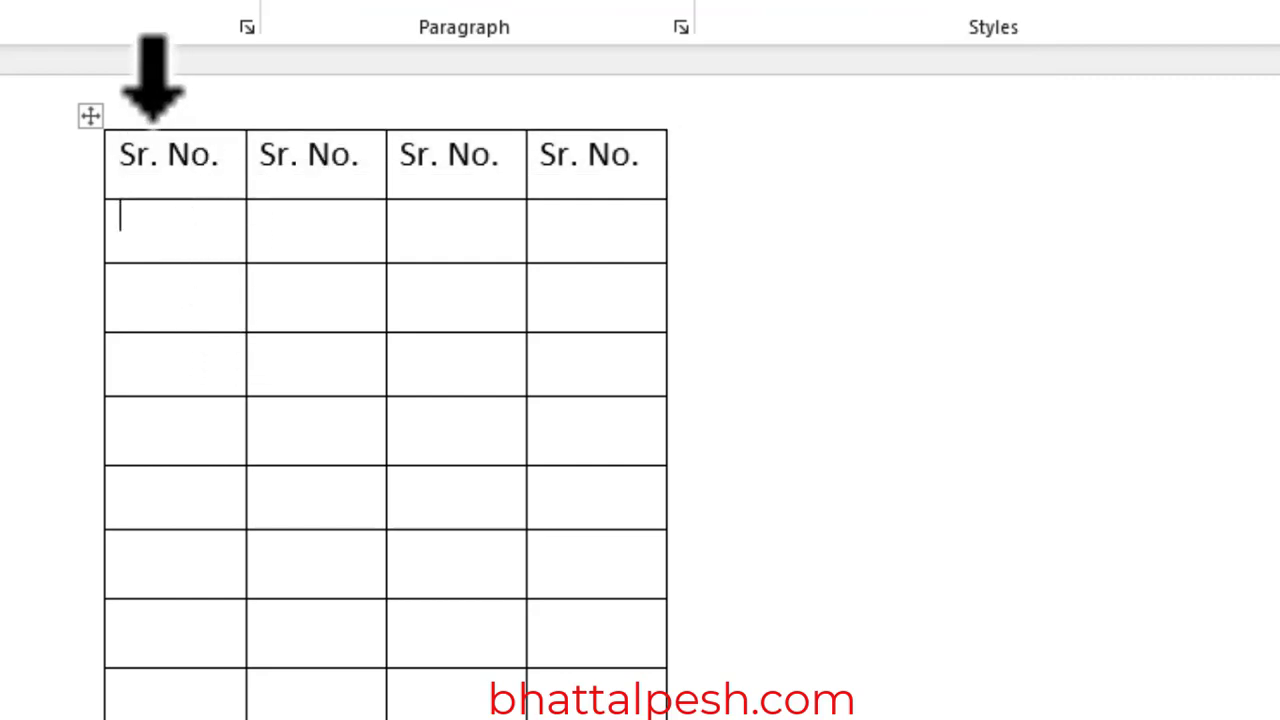
{"action": "left_click", "coordinate": [90, 116]}
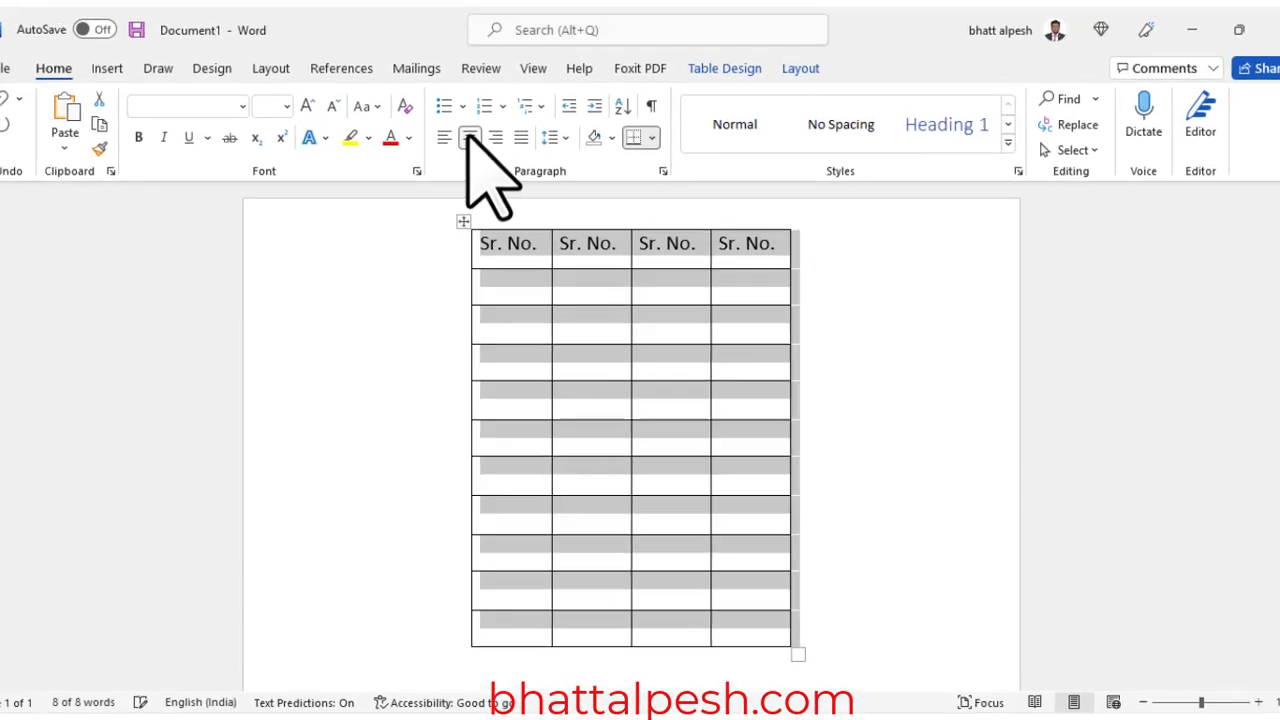
{"action": "left_click", "coordinate": [478, 148]}
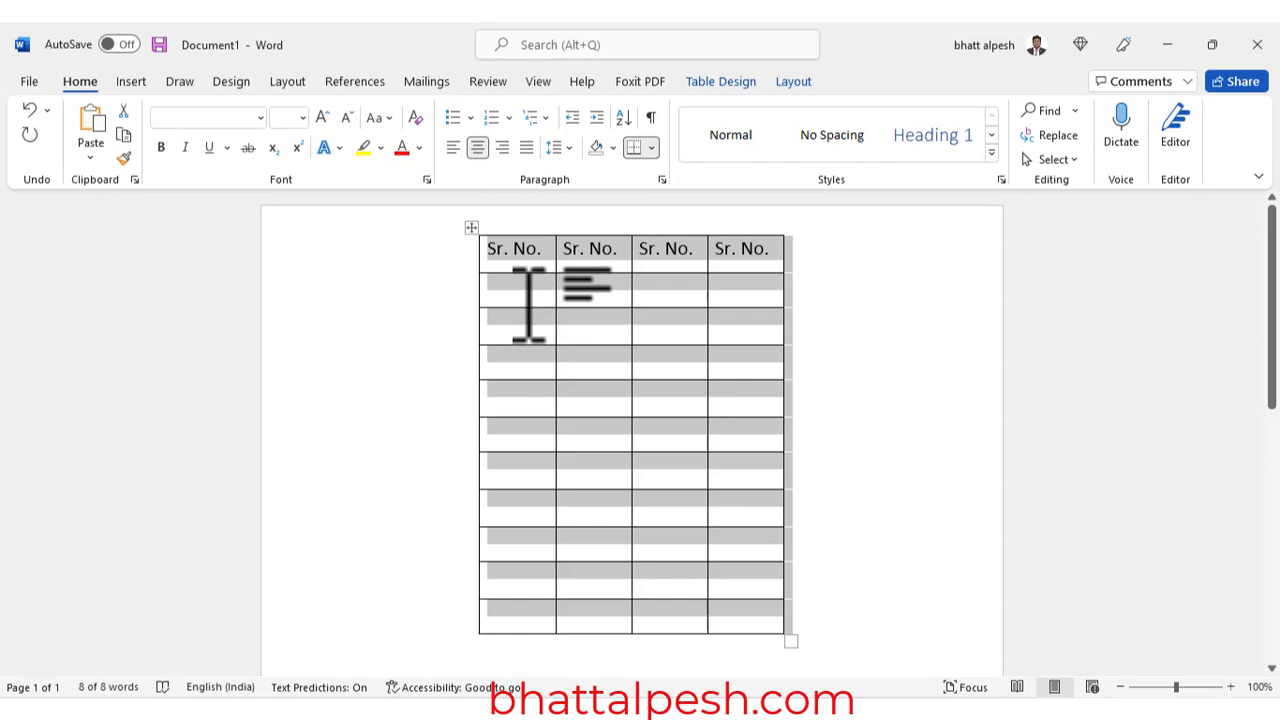
{"action": "left_click", "coordinate": [526, 290]}
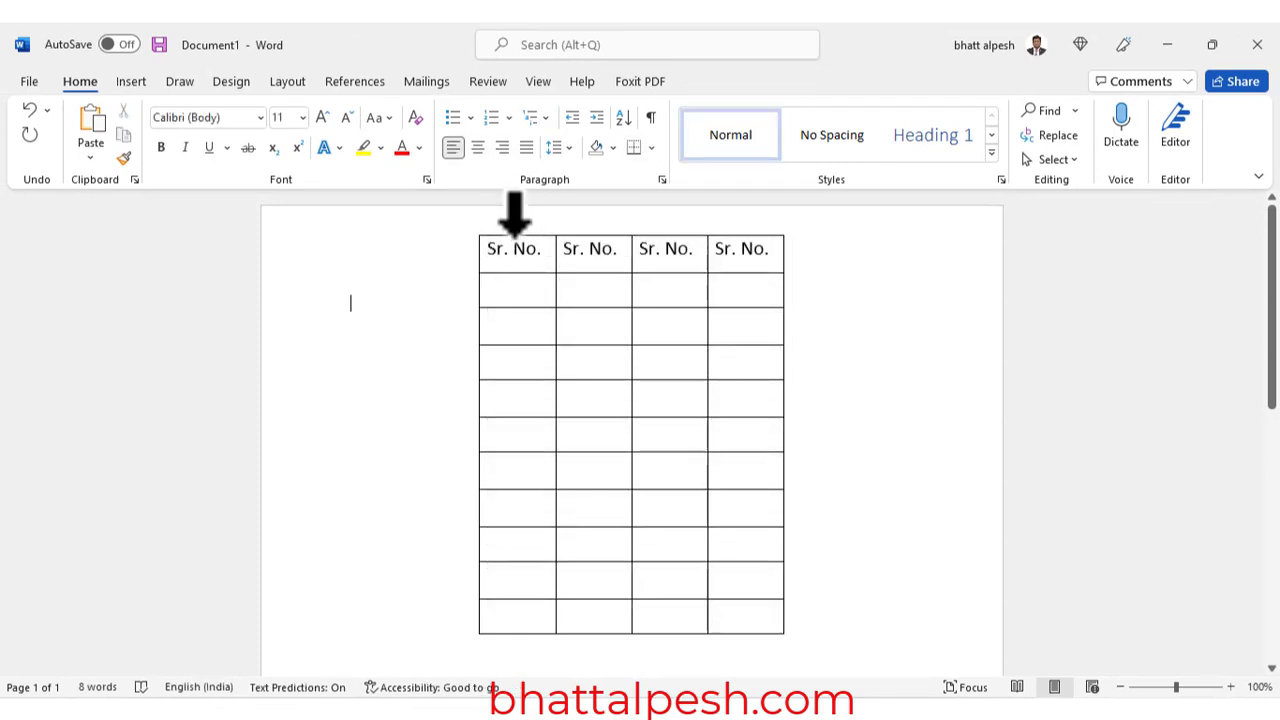
Centre the text of each of the four columns.
{"action": "left_click", "coordinate": [515, 215]}
{"action": "left_click", "coordinate": [478, 148]}
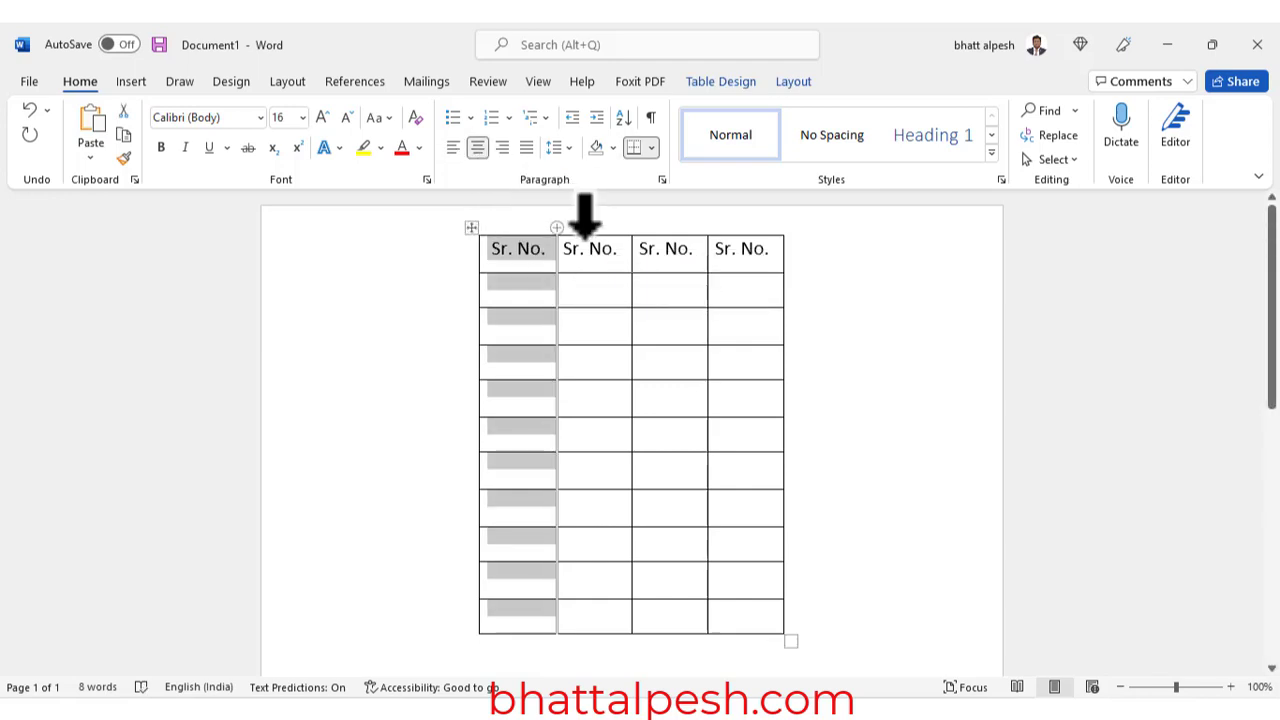
{"action": "left_click", "coordinate": [585, 225]}
{"action": "left_click", "coordinate": [478, 148]}
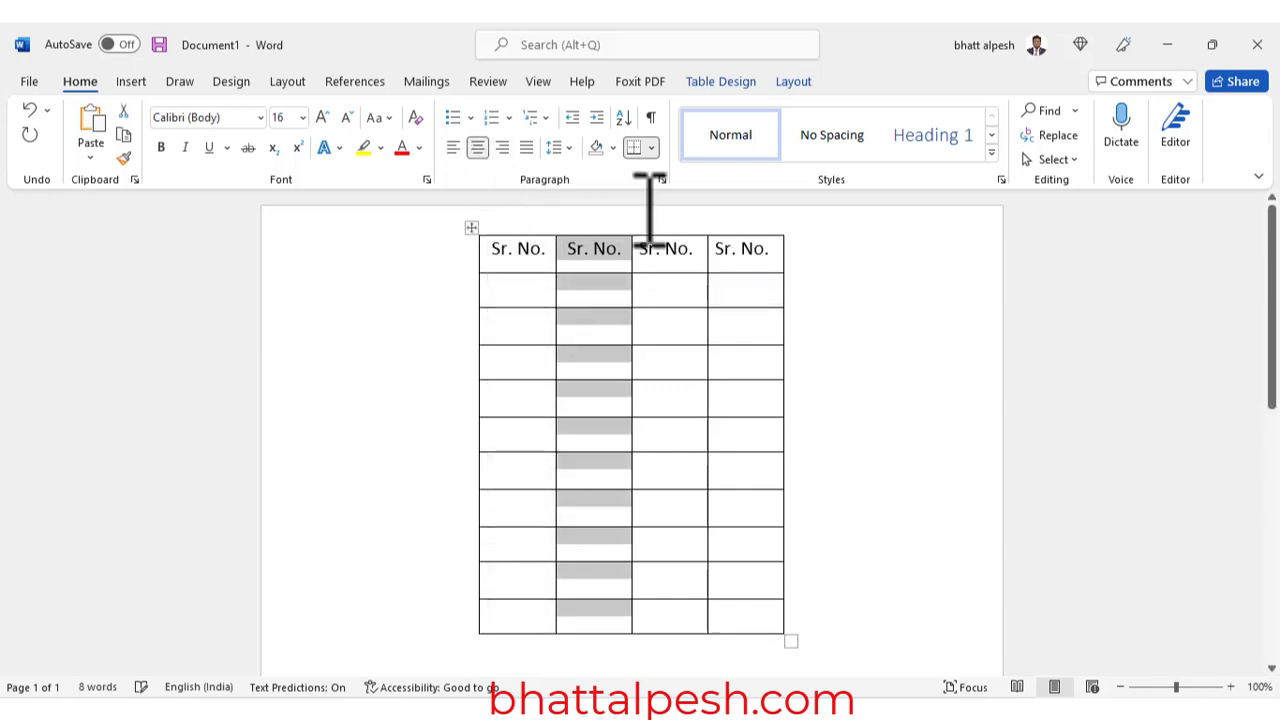
{"action": "left_click", "coordinate": [669, 228]}
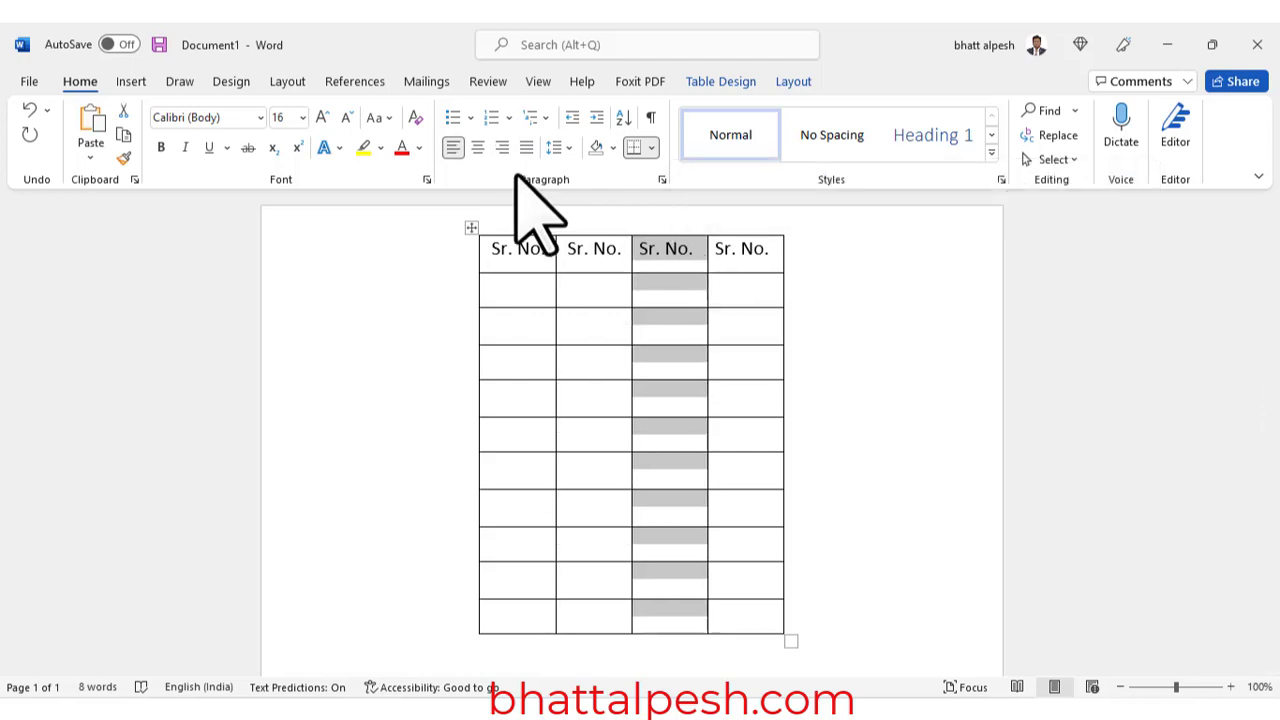
{"action": "left_click", "coordinate": [478, 148]}
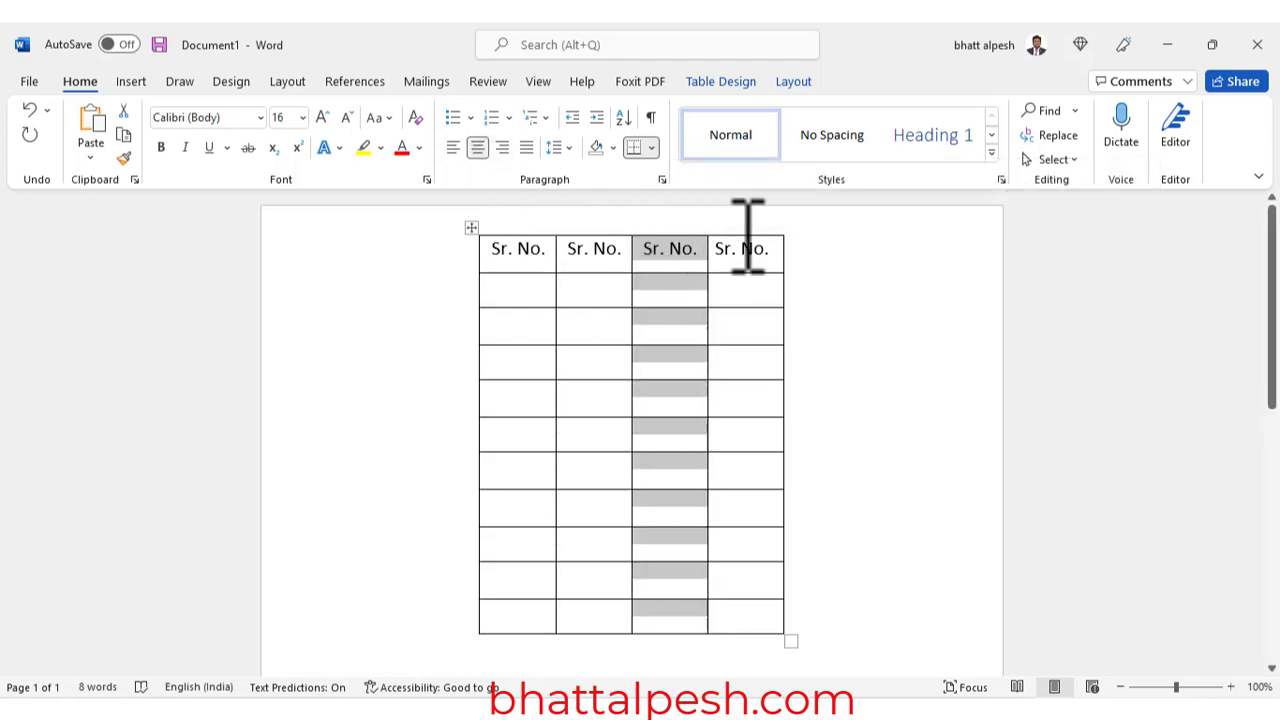
{"action": "left_click", "coordinate": [748, 235]}
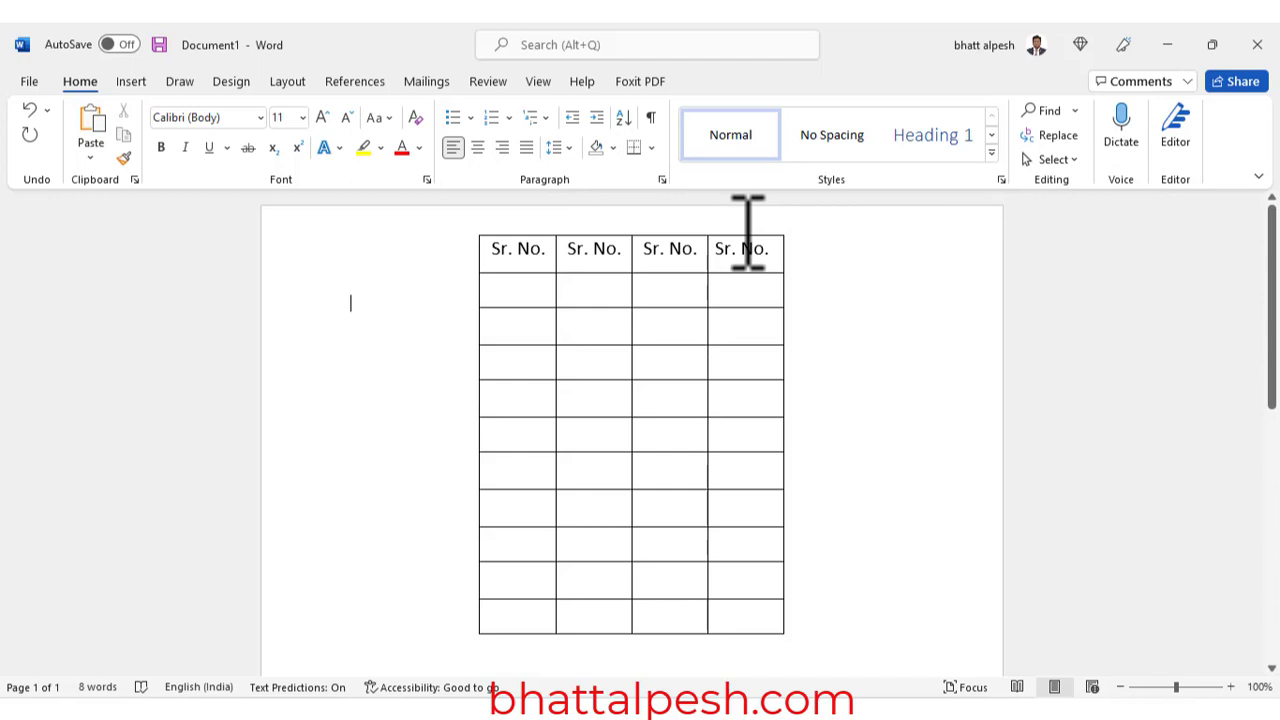
{"action": "left_click", "coordinate": [738, 215]}
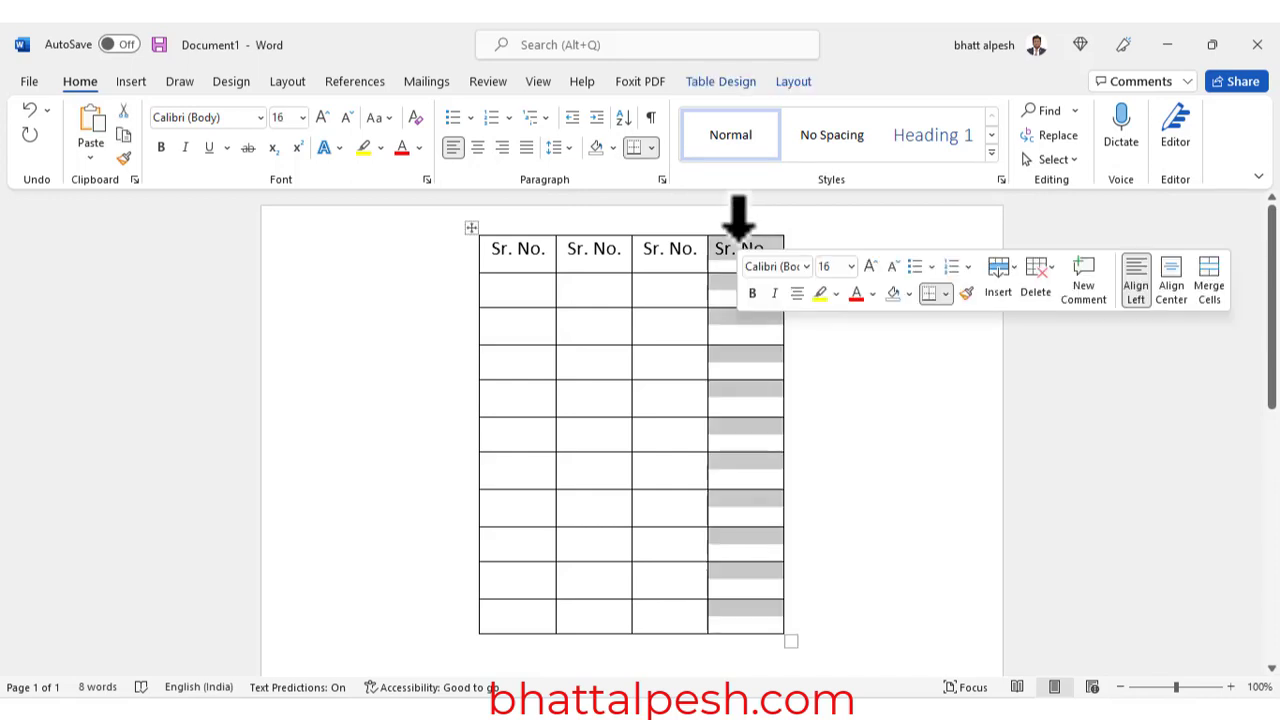
{"action": "left_click", "coordinate": [478, 148]}
{"action": "left_click", "coordinate": [538, 288]}
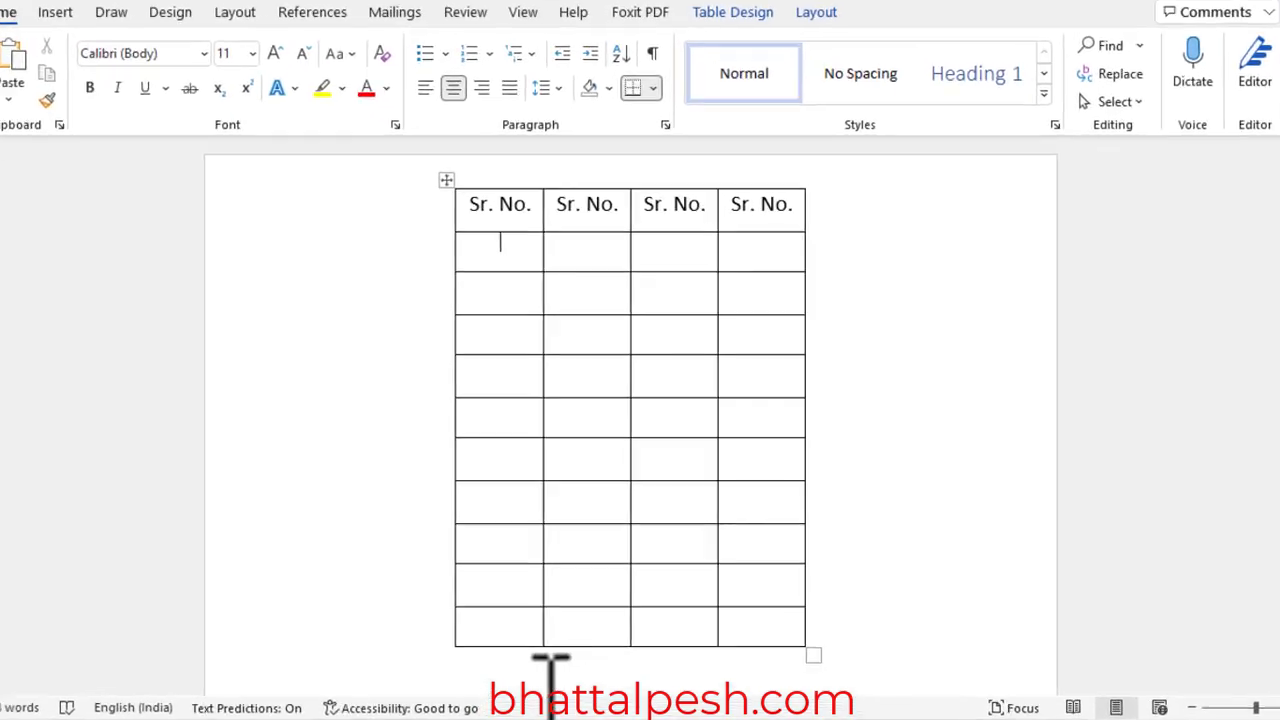
{"action": "left_click_drag", "start_coordinate": [473, 163], "coordinate": [497, 658]}
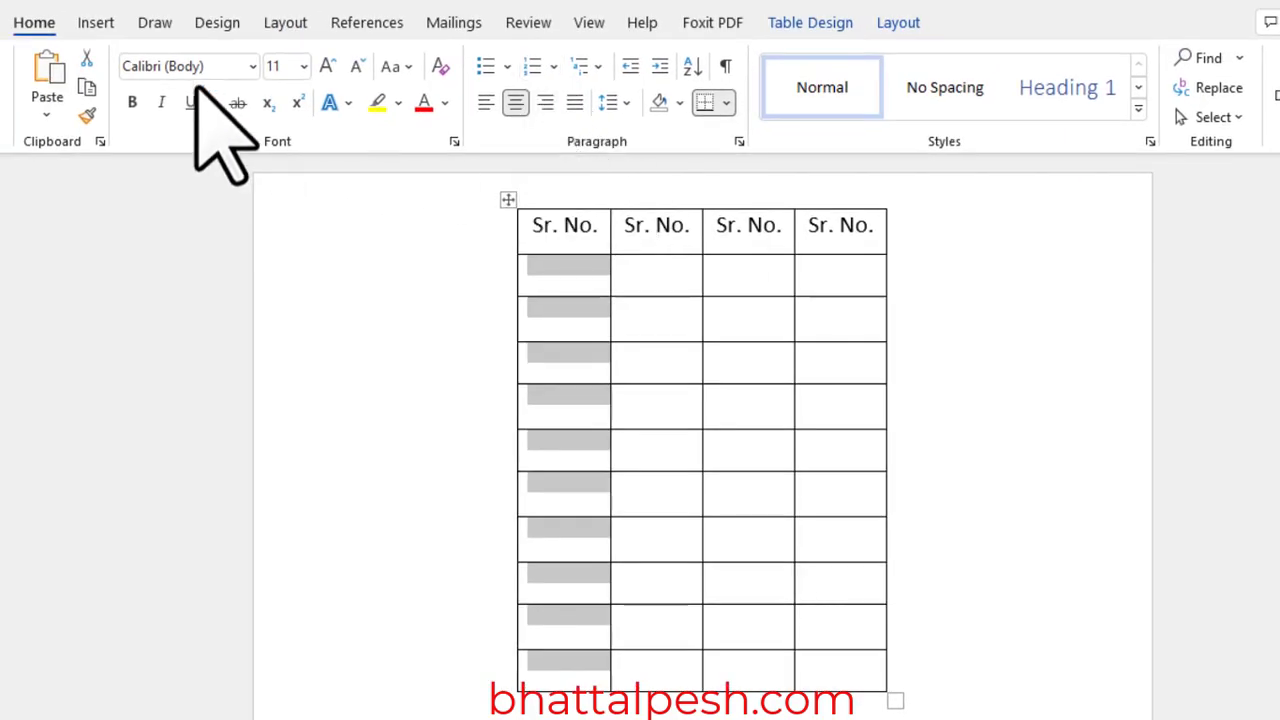
Apply 1. 2. 3. numbering to the first column's ten body cells.
{"action": "left_click", "coordinate": [90, 23]}
{"action": "left_click", "coordinate": [40, 23]}
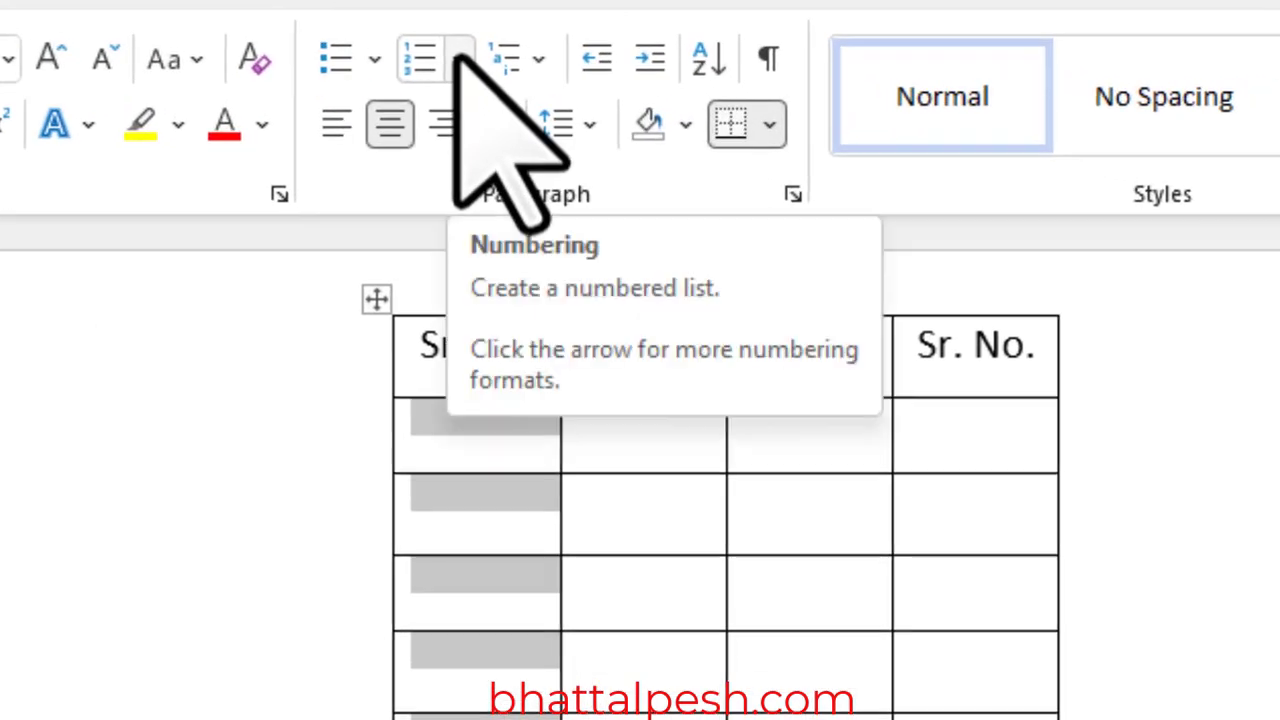
{"action": "left_click", "coordinate": [460, 60]}
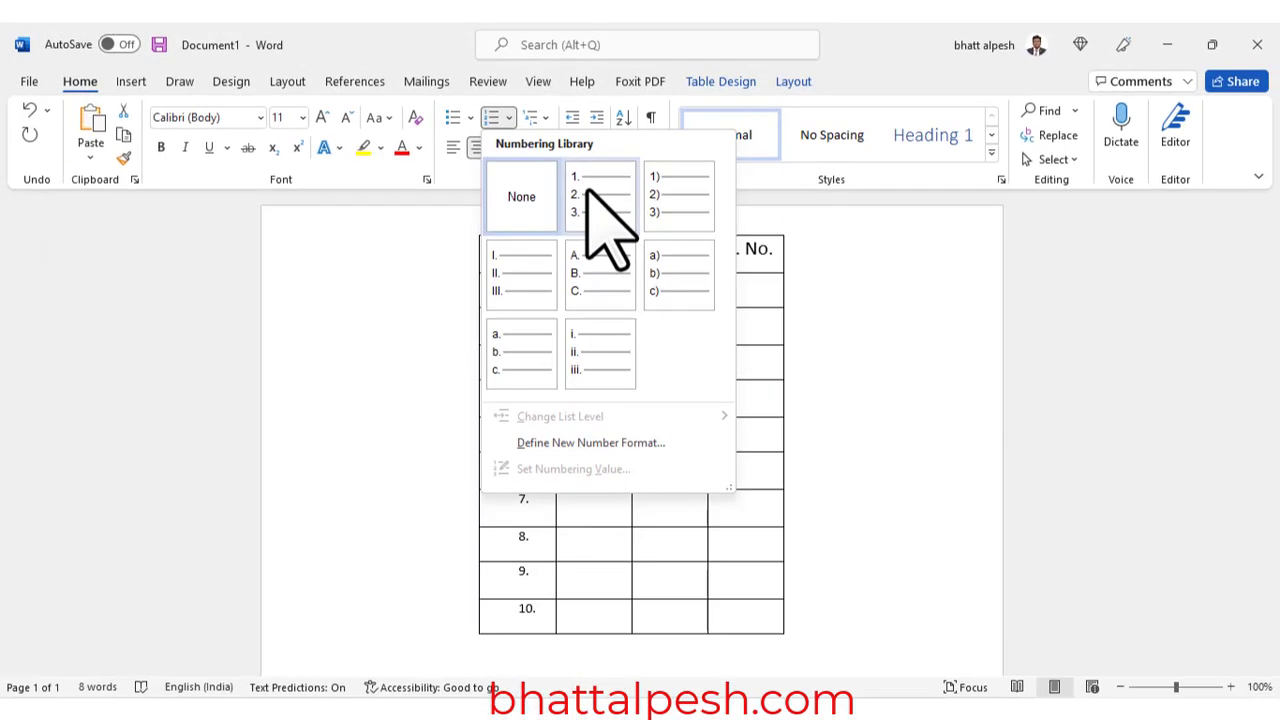
{"action": "left_click", "coordinate": [588, 192]}
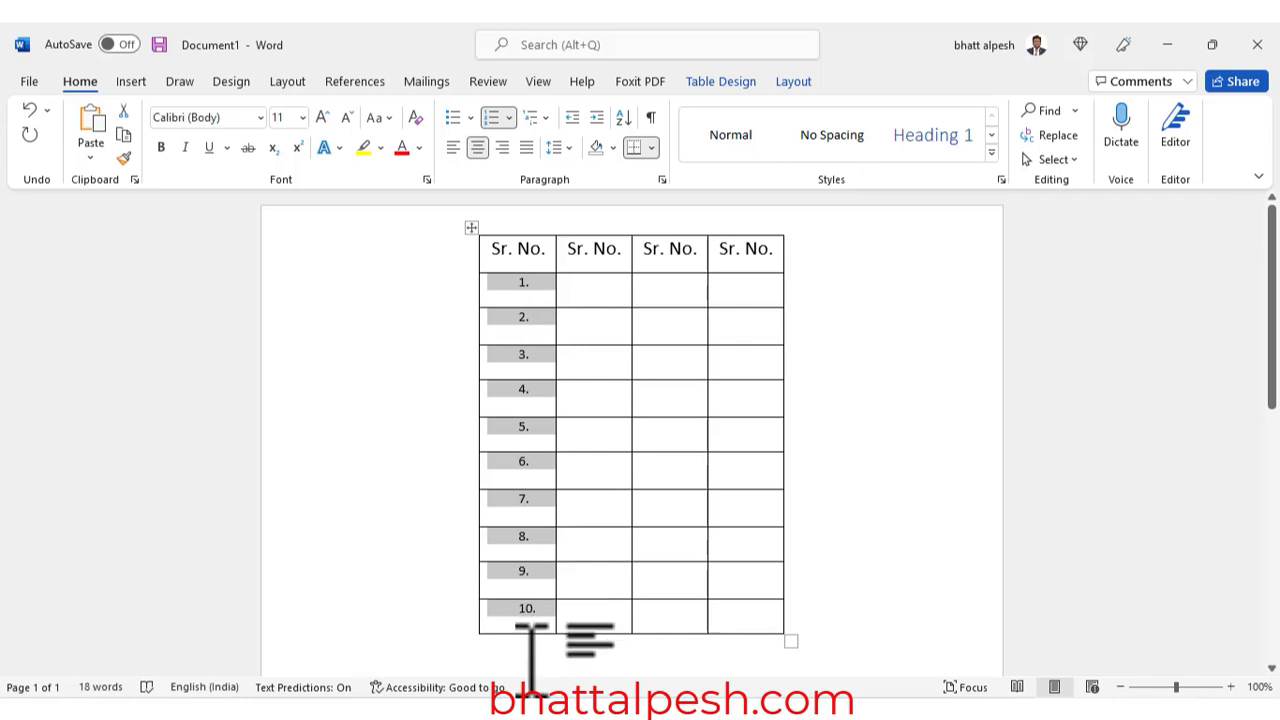
Apply 1) 2) 3) numbering to the second column's ten body cells.
{"action": "left_click", "coordinate": [598, 420]}
{"action": "left_click_drag", "start_coordinate": [602, 294], "coordinate": [630, 620]}
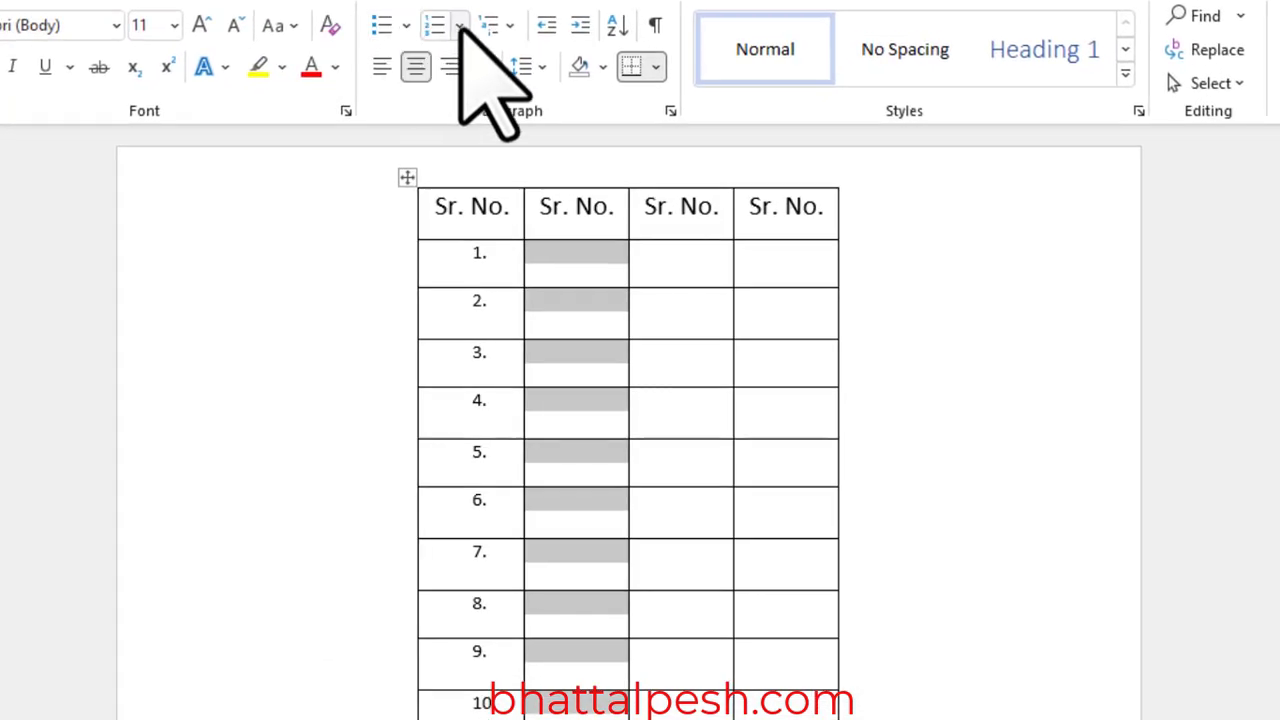
{"action": "left_click", "coordinate": [508, 117]}
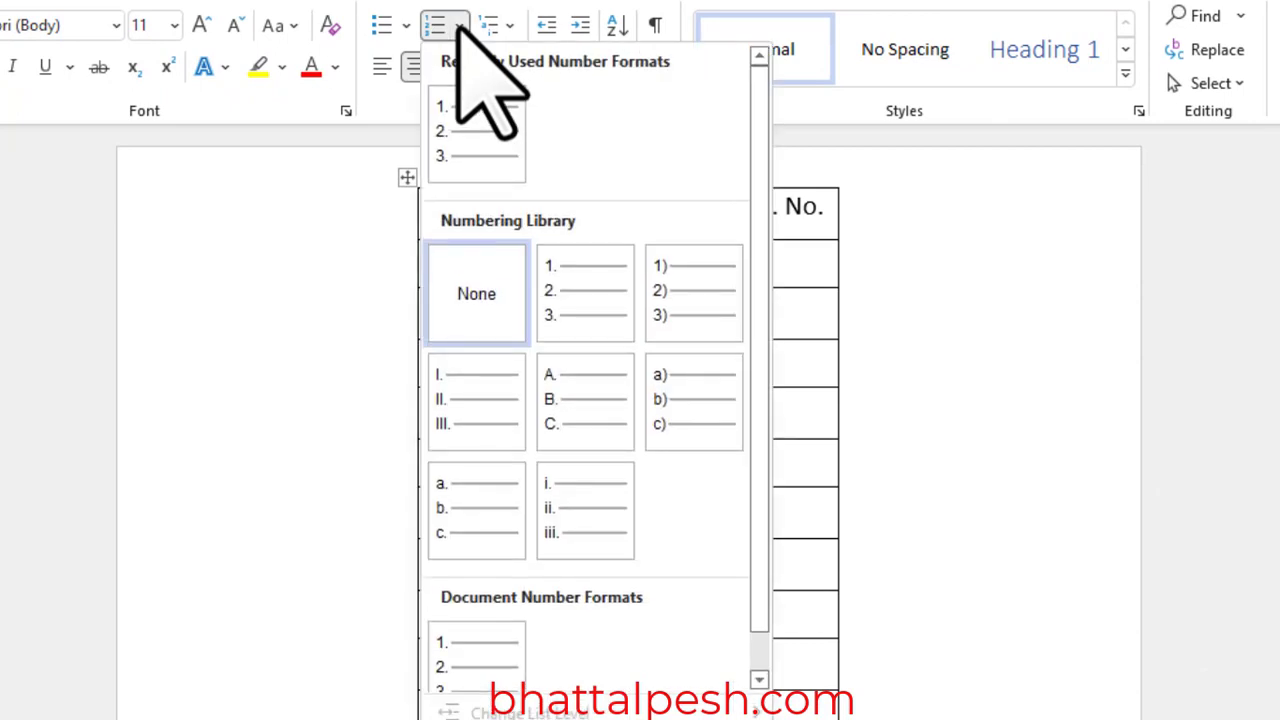
{"action": "left_click", "coordinate": [688, 292]}
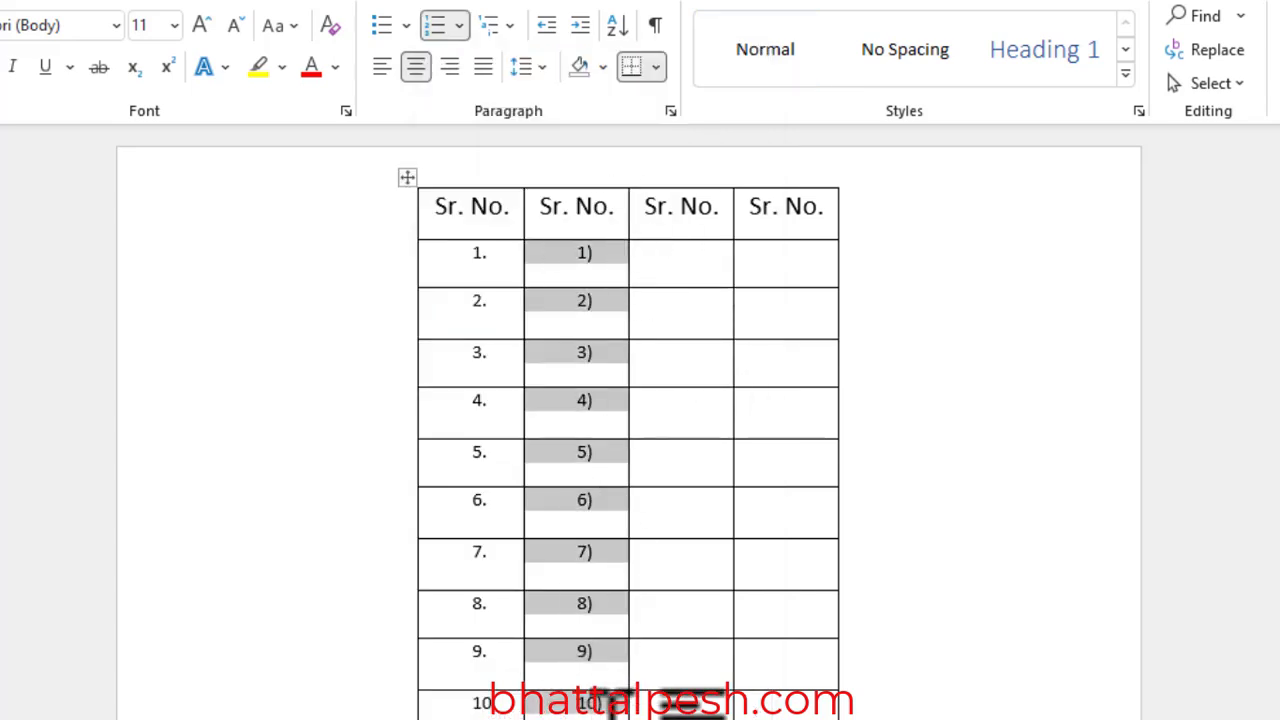
{"action": "left_click", "coordinate": [700, 271]}
{"action": "left_click_drag", "start_coordinate": [680, 280], "coordinate": [705, 680]}
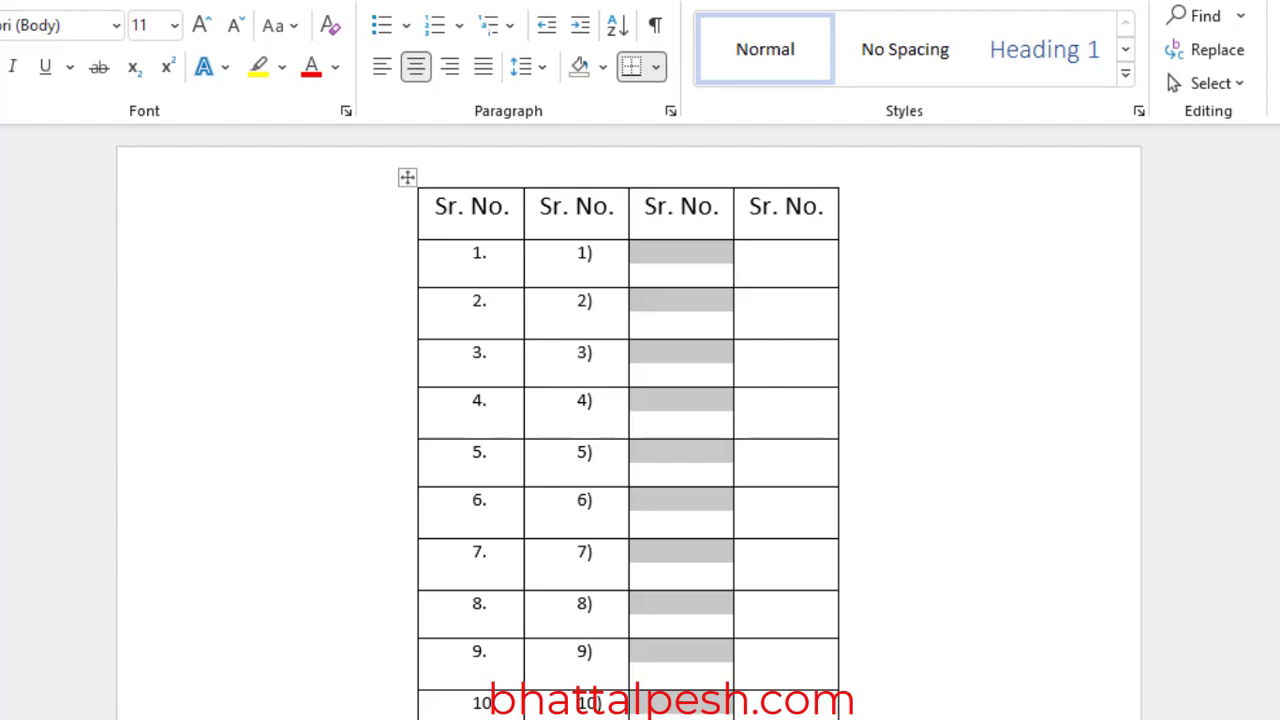
Apply 1. 2. 3. numbering to the third column's body cells.
{"action": "left_click", "coordinate": [701, 258]}
{"action": "left_click_drag", "start_coordinate": [701, 258], "coordinate": [694, 686]}
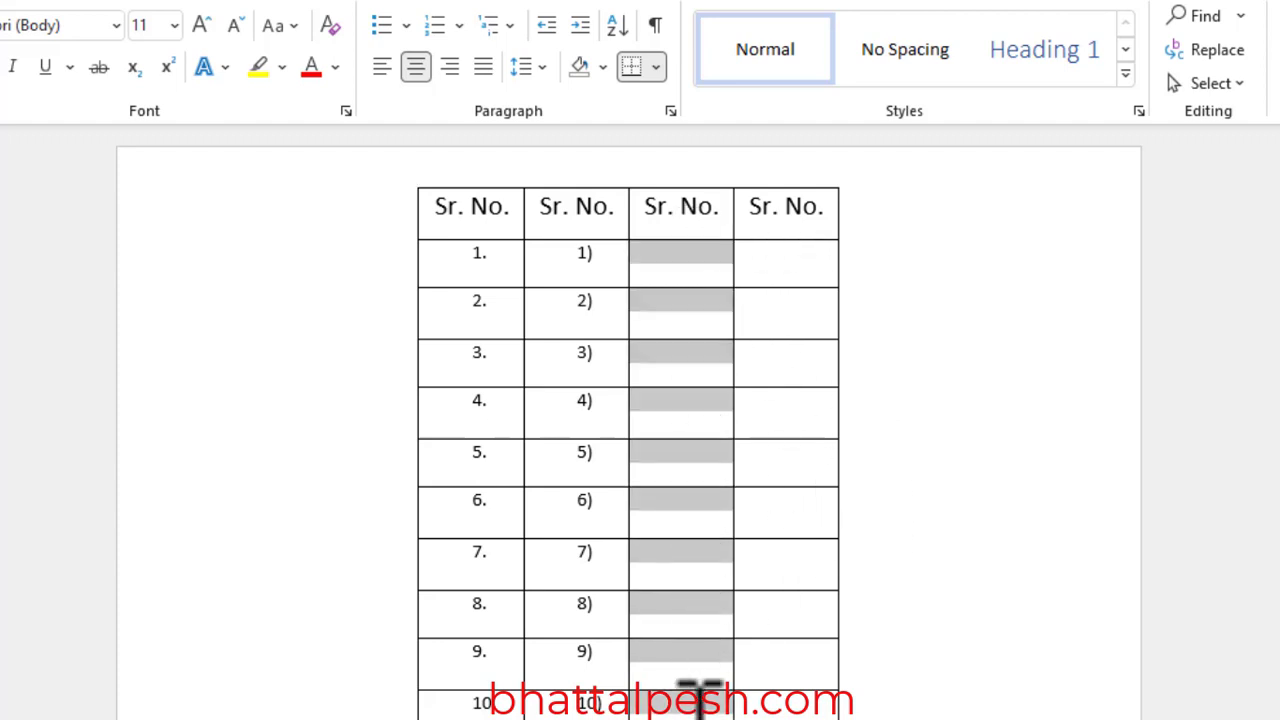
{"action": "left_click", "coordinate": [458, 27]}
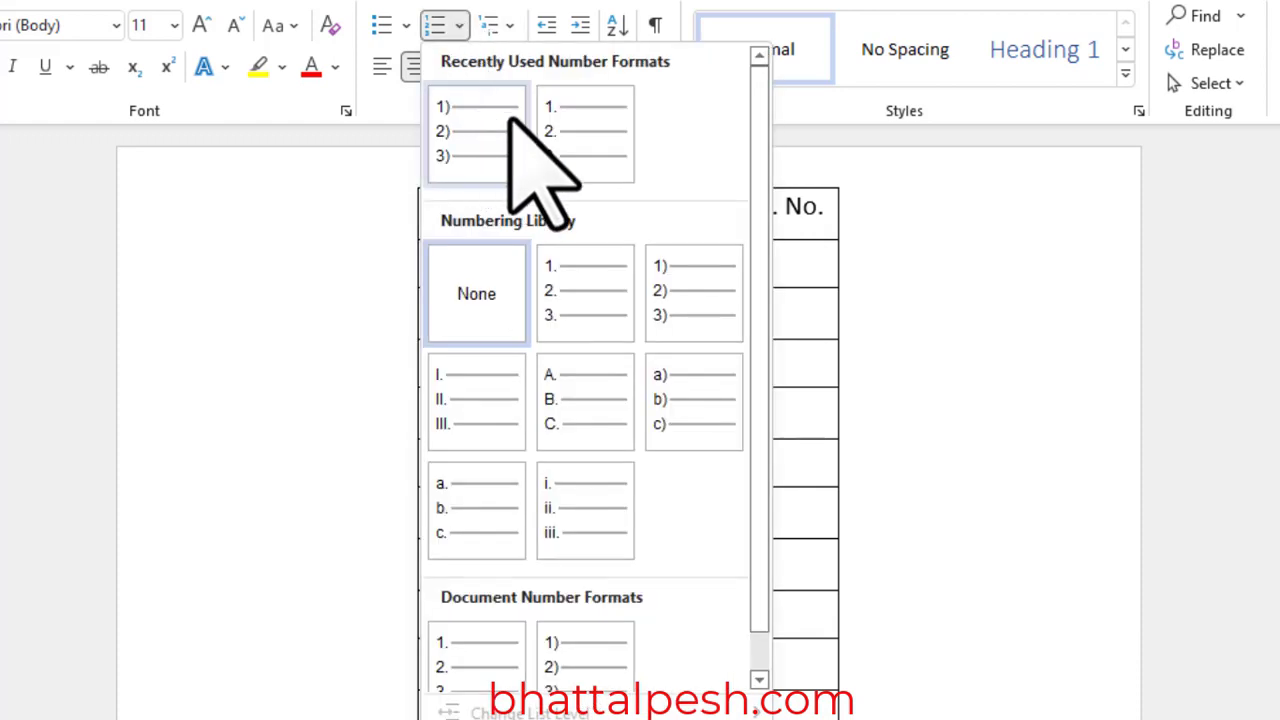
{"action": "left_click", "coordinate": [575, 125]}
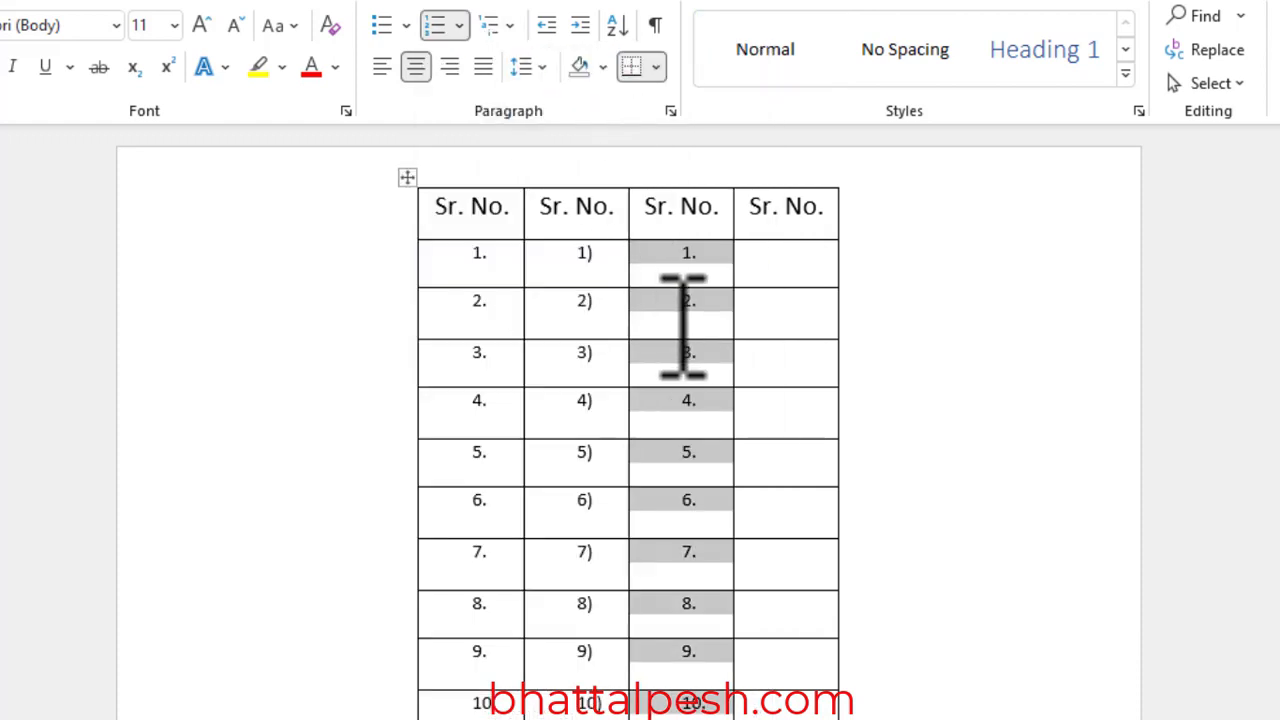
Bring up and dismiss the third column's list context menu.
{"action": "left_click", "coordinate": [706, 258]}
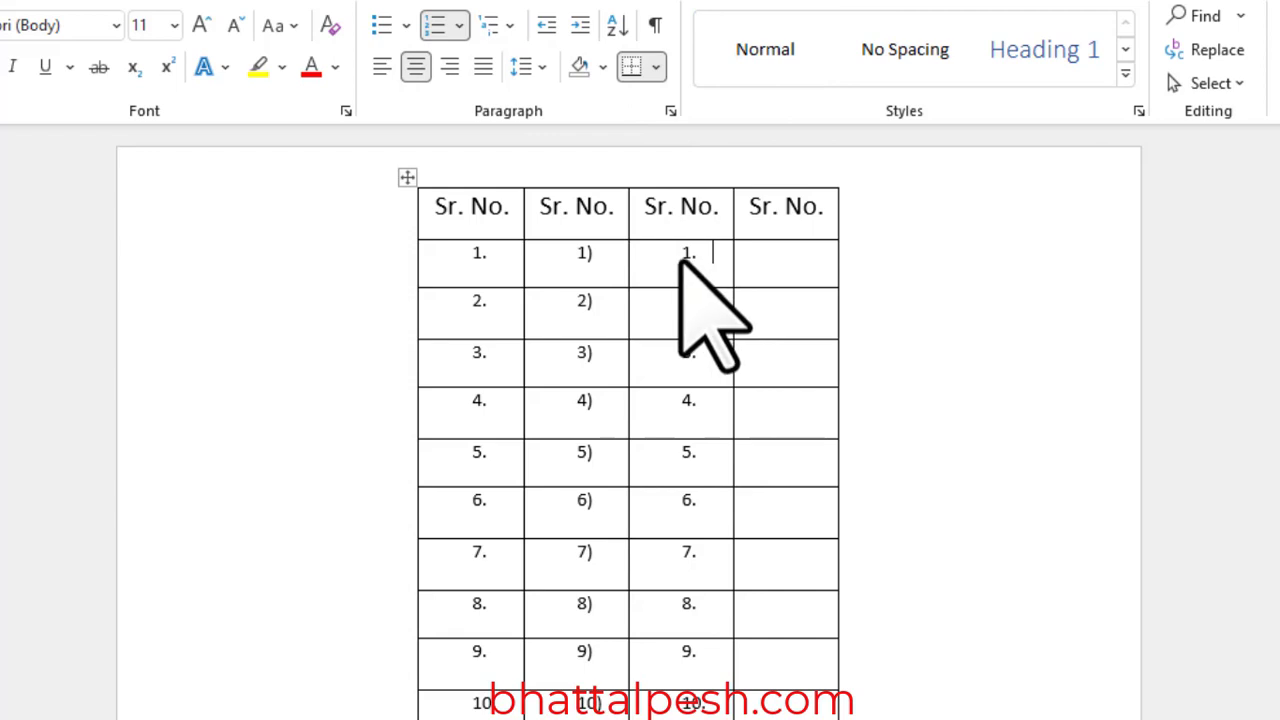
{"action": "right_click", "coordinate": [692, 264]}
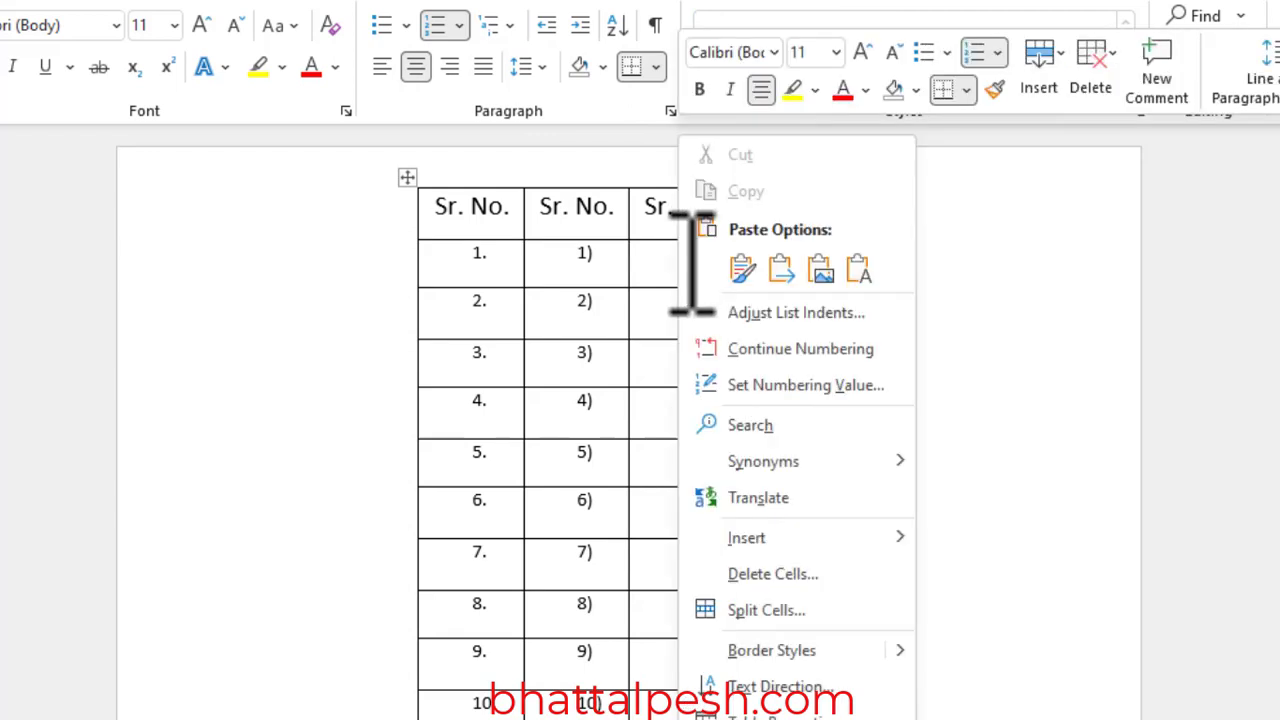
{"action": "left_click", "coordinate": [663, 266]}
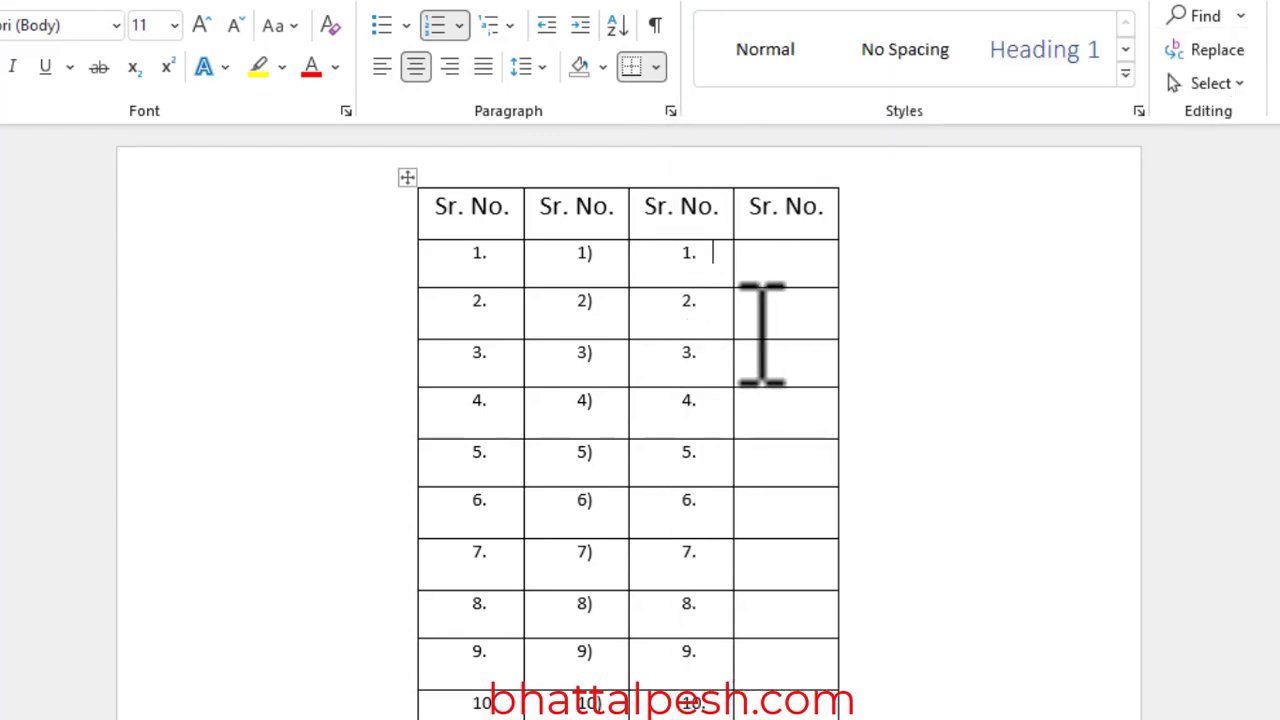
{"action": "right_click", "coordinate": [686, 266]}
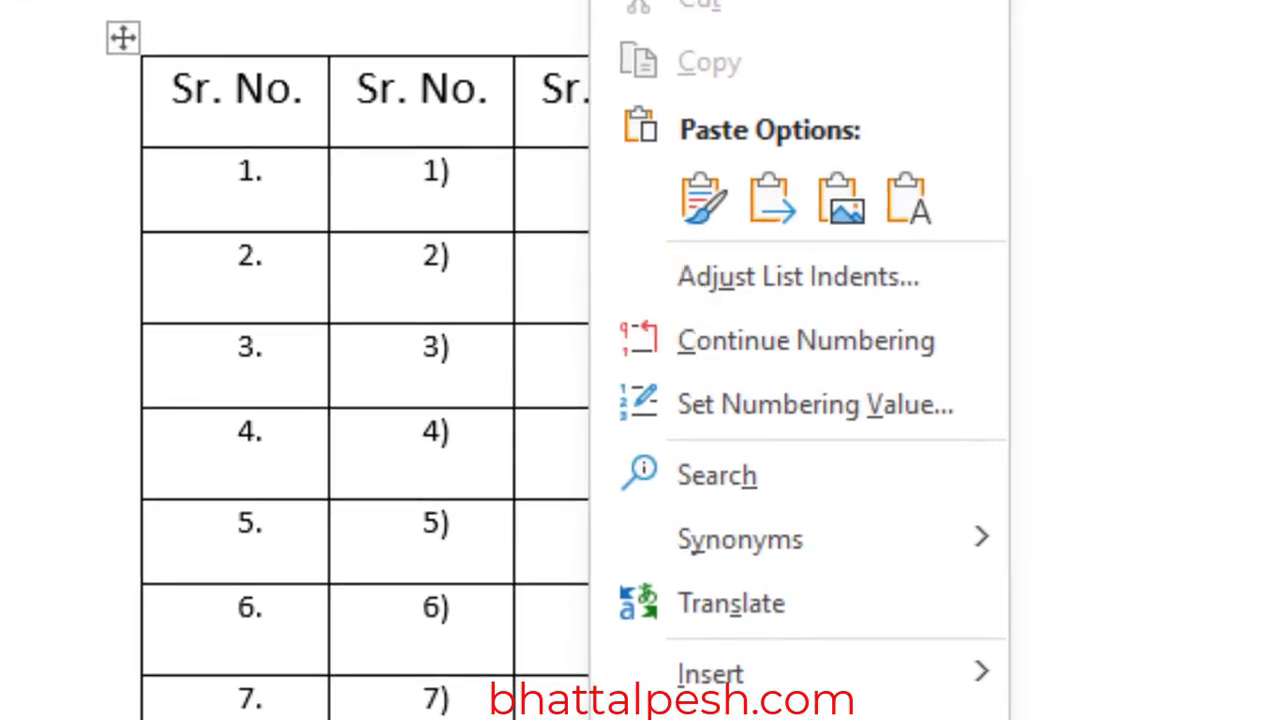
{"action": "key", "text": "Escape"}
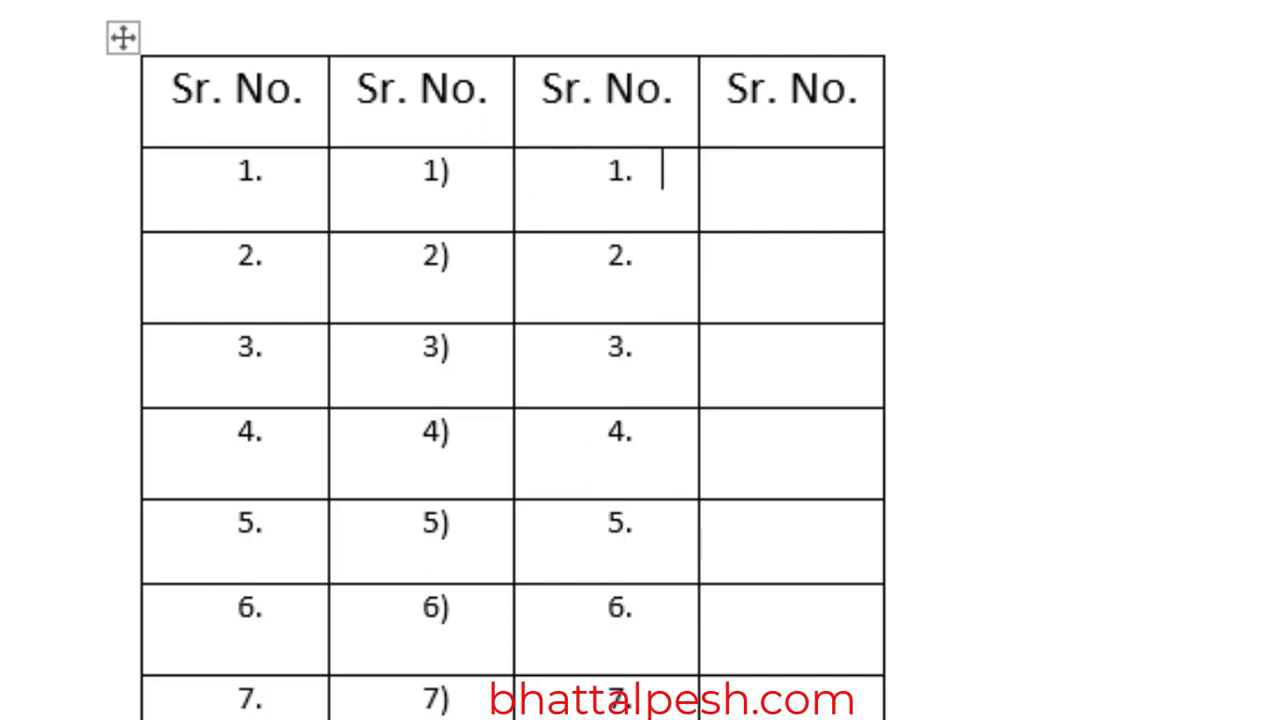
Set the third column's numbering value to 61 so it runs 61. to 70.
{"action": "right_click", "coordinate": [612, 195]}
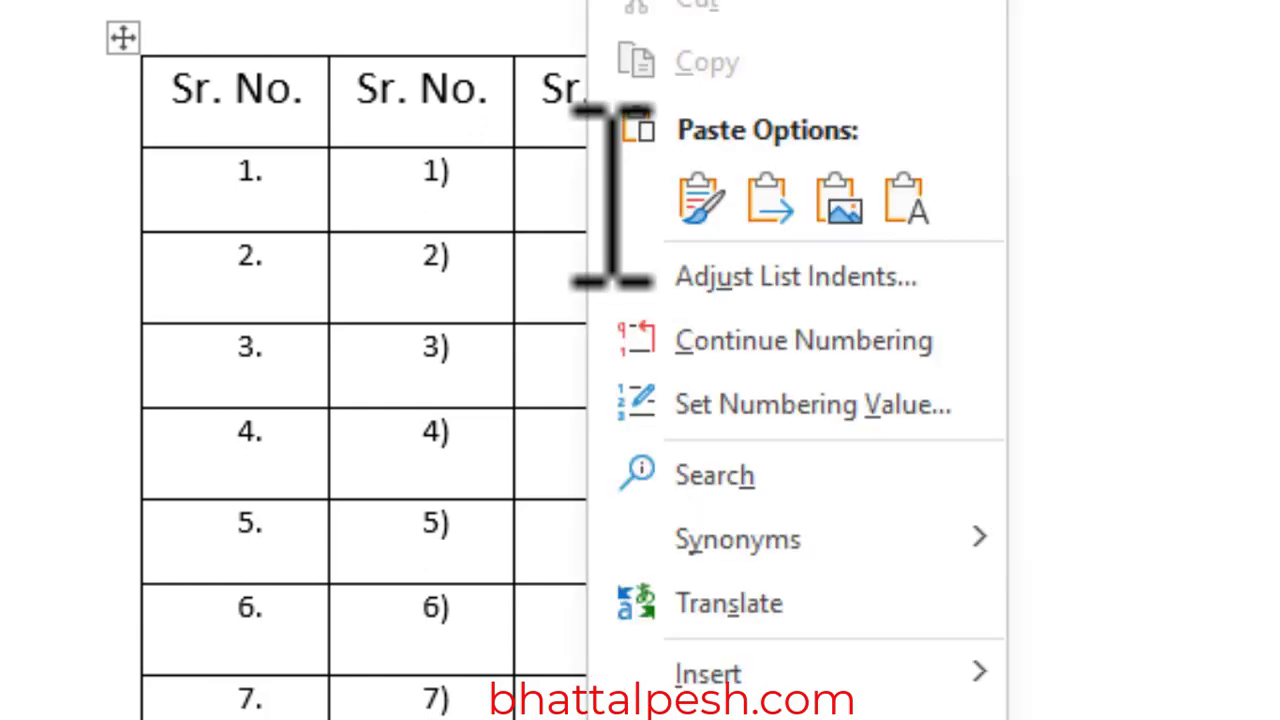
{"action": "left_click", "coordinate": [778, 405]}
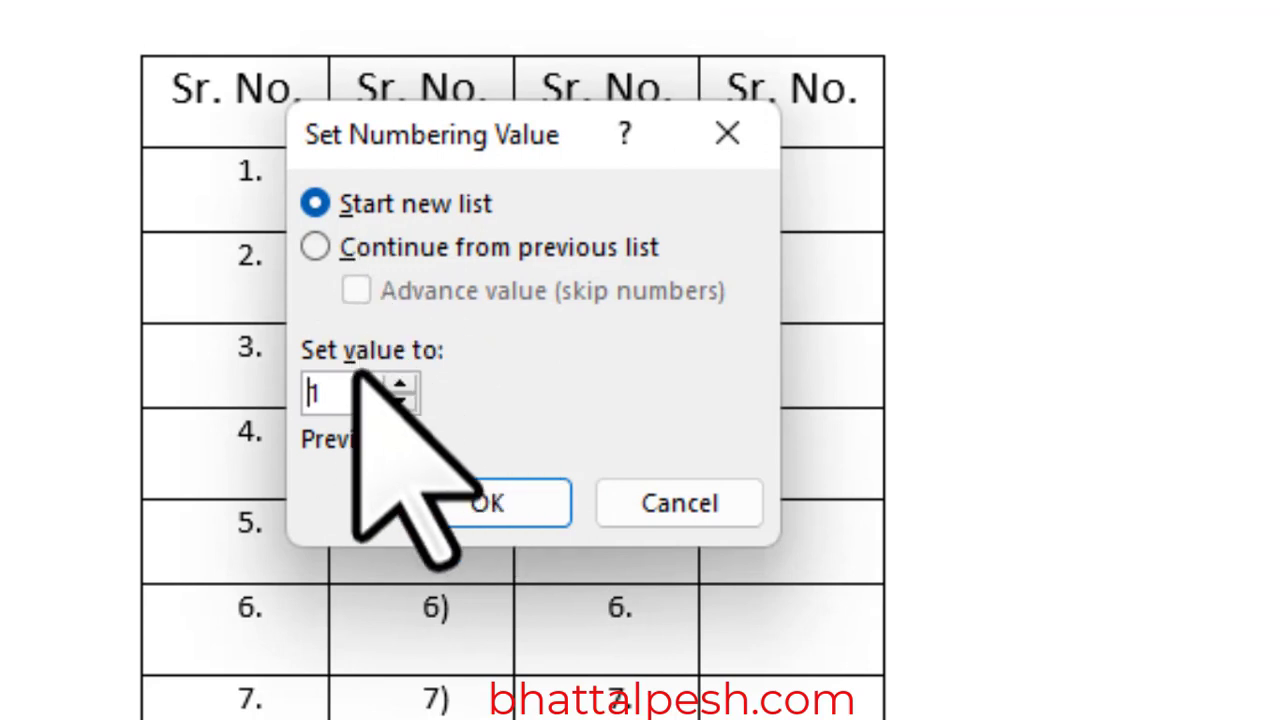
{"action": "left_click", "coordinate": [381, 395]}
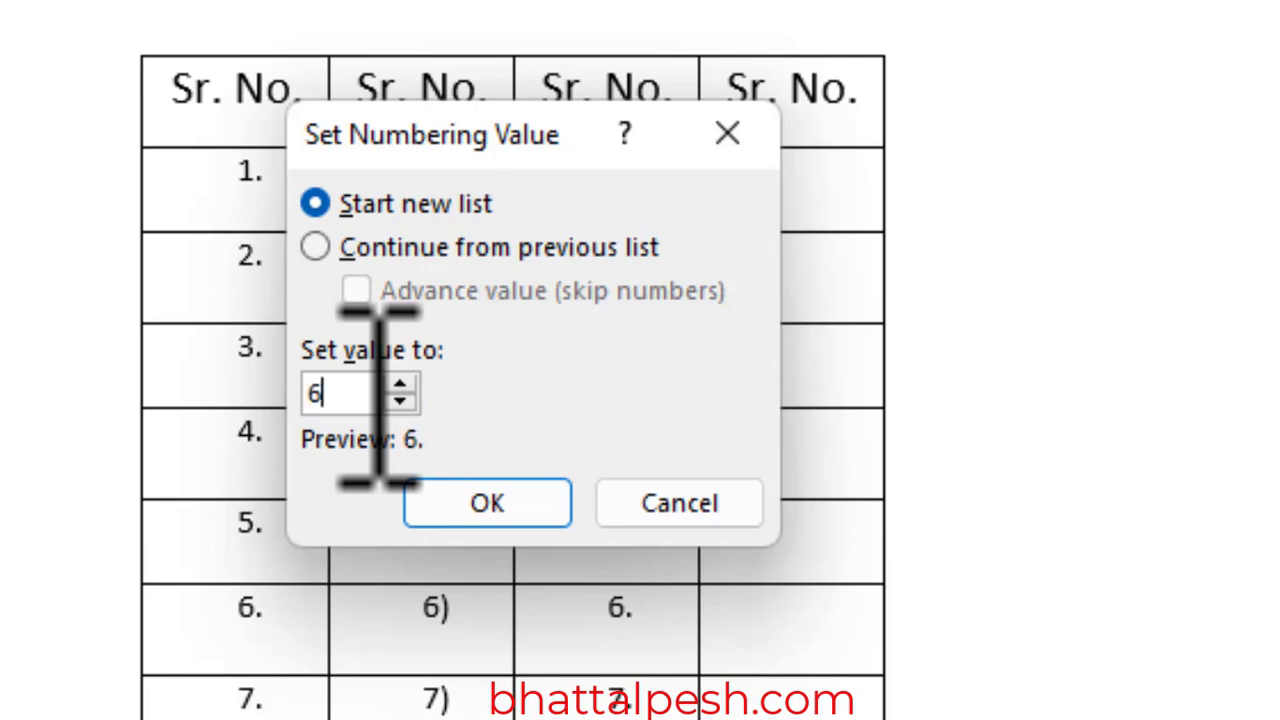
{"action": "left_click", "coordinate": [502, 510]}
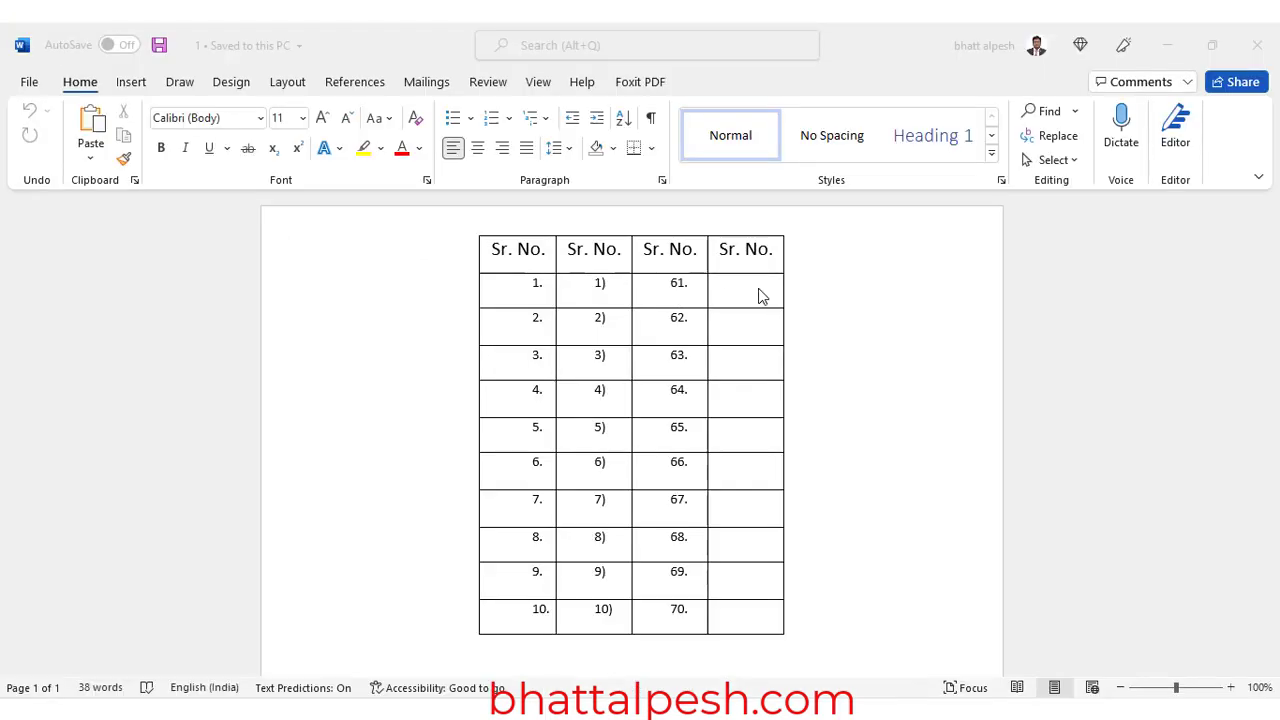
Give the fourth column a new number format without the dot, numbering 1 to 10.
{"action": "left_click", "coordinate": [751, 287]}
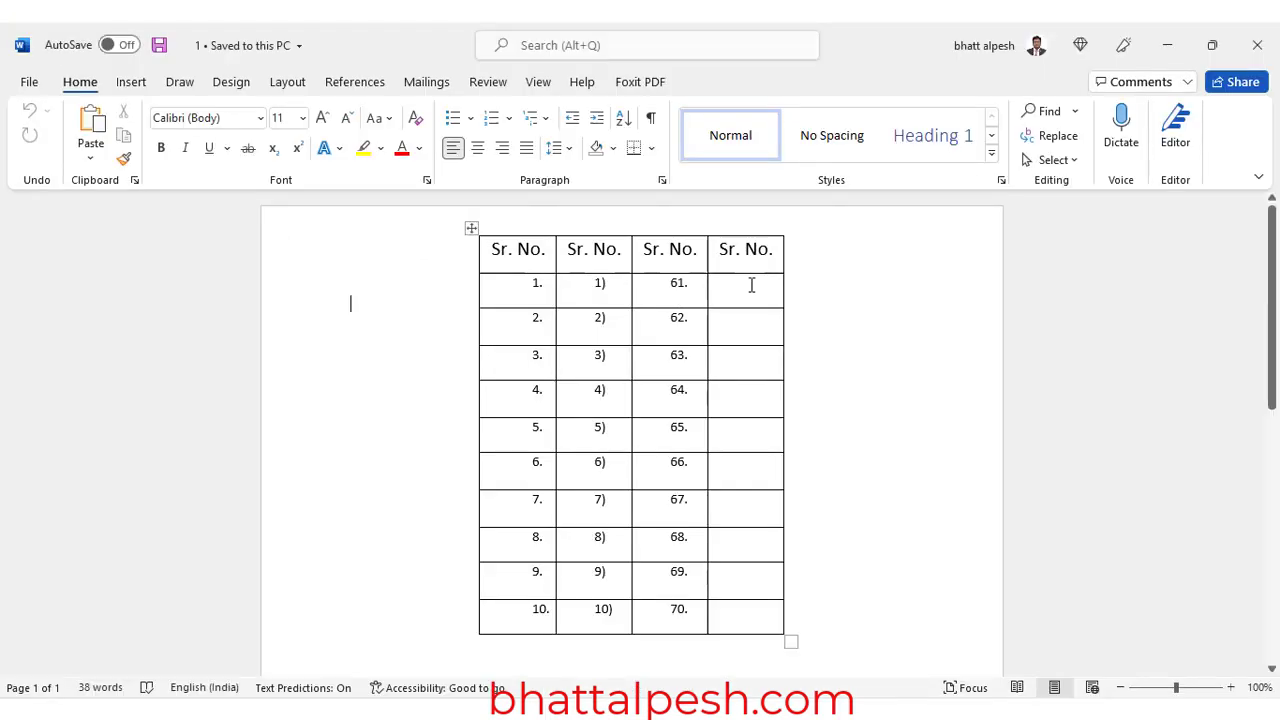
{"action": "left_click_drag", "start_coordinate": [751, 357], "coordinate": [760, 614]}
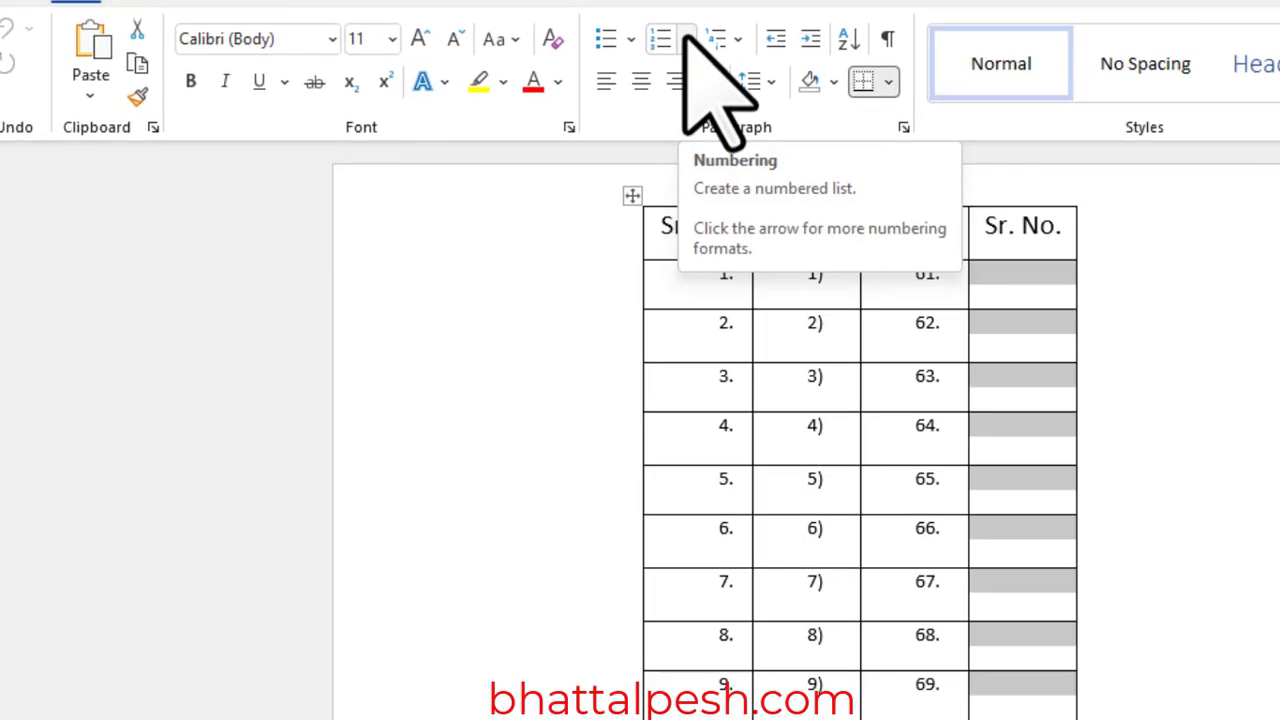
{"action": "left_click", "coordinate": [688, 40]}
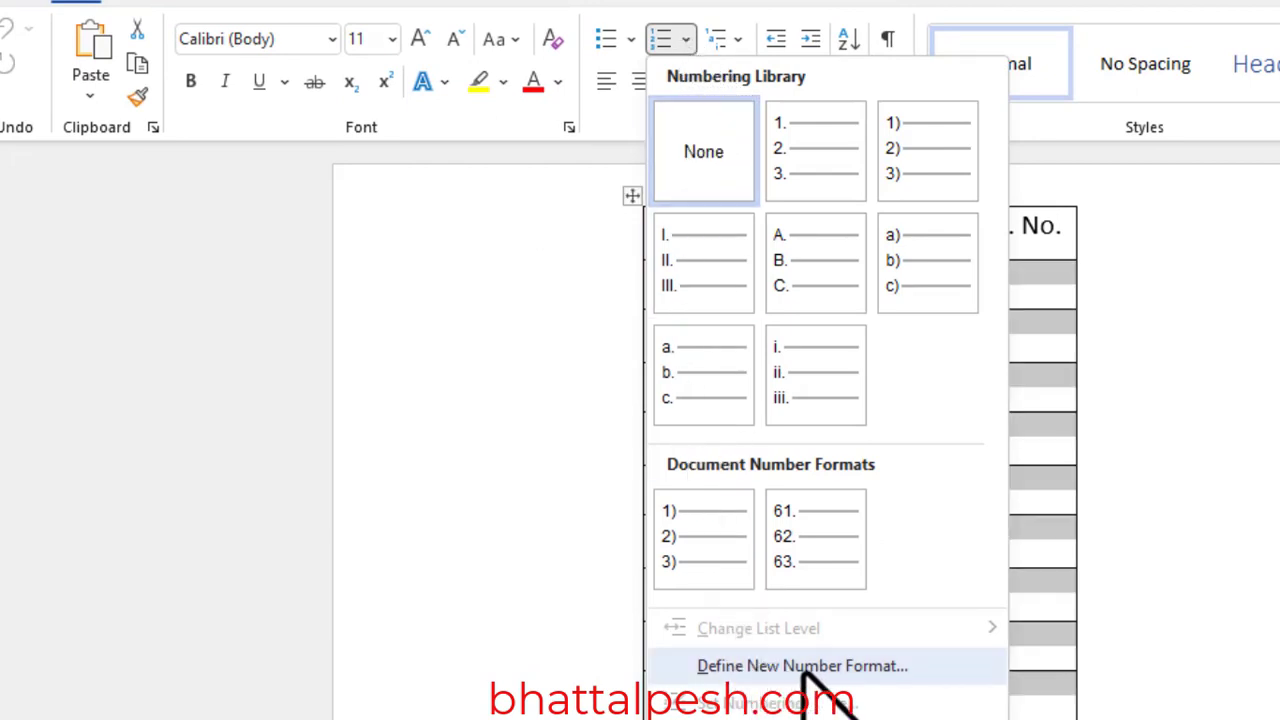
{"action": "left_click", "coordinate": [897, 665]}
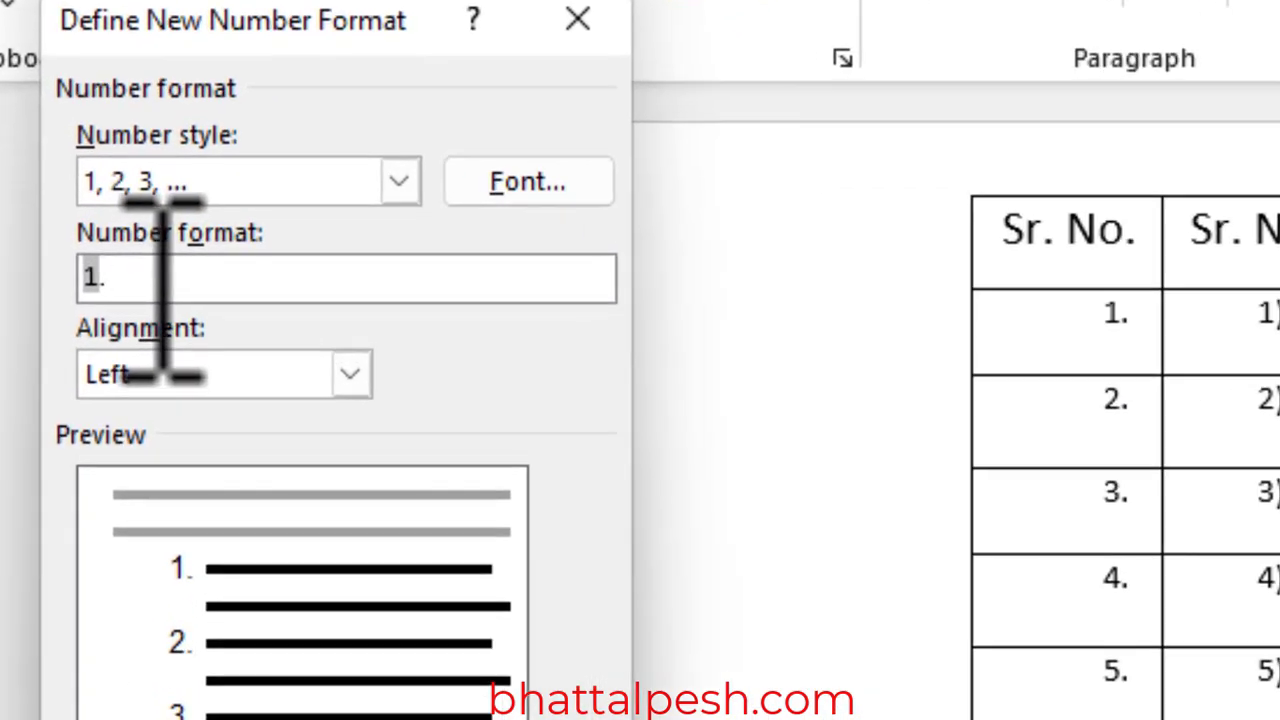
{"action": "left_click", "coordinate": [162, 278]}
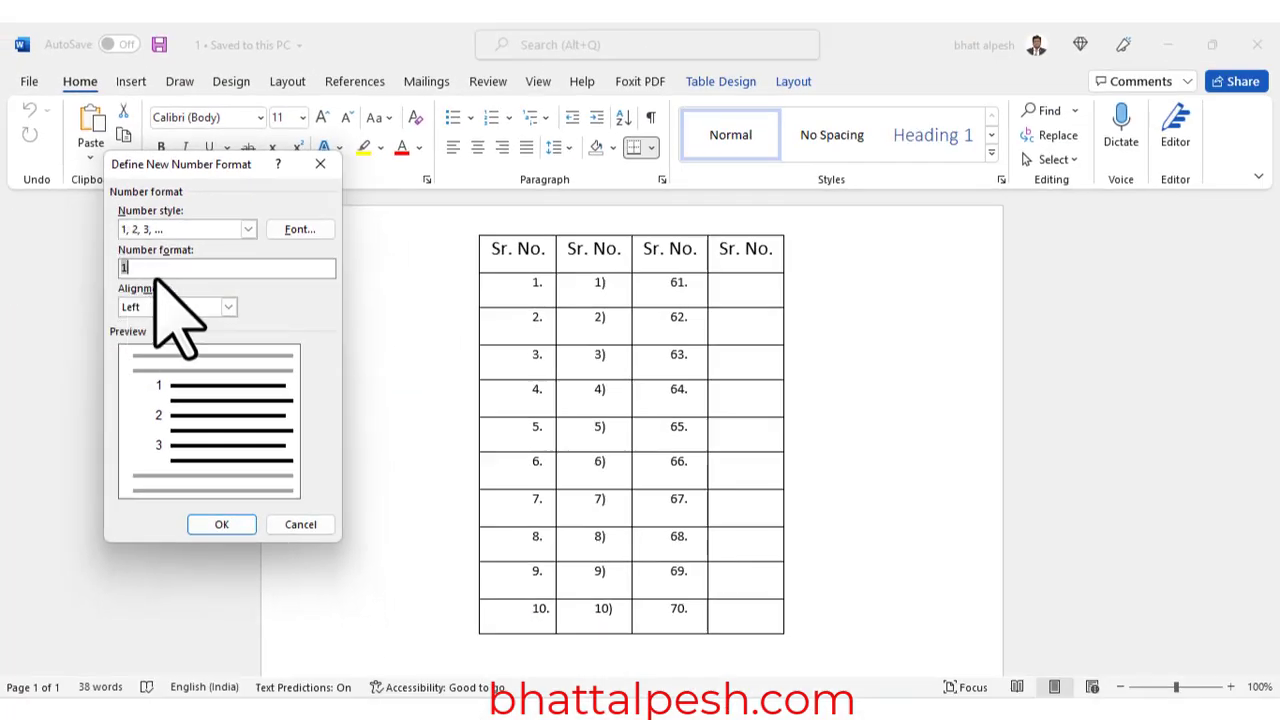
{"action": "left_click", "coordinate": [238, 521]}
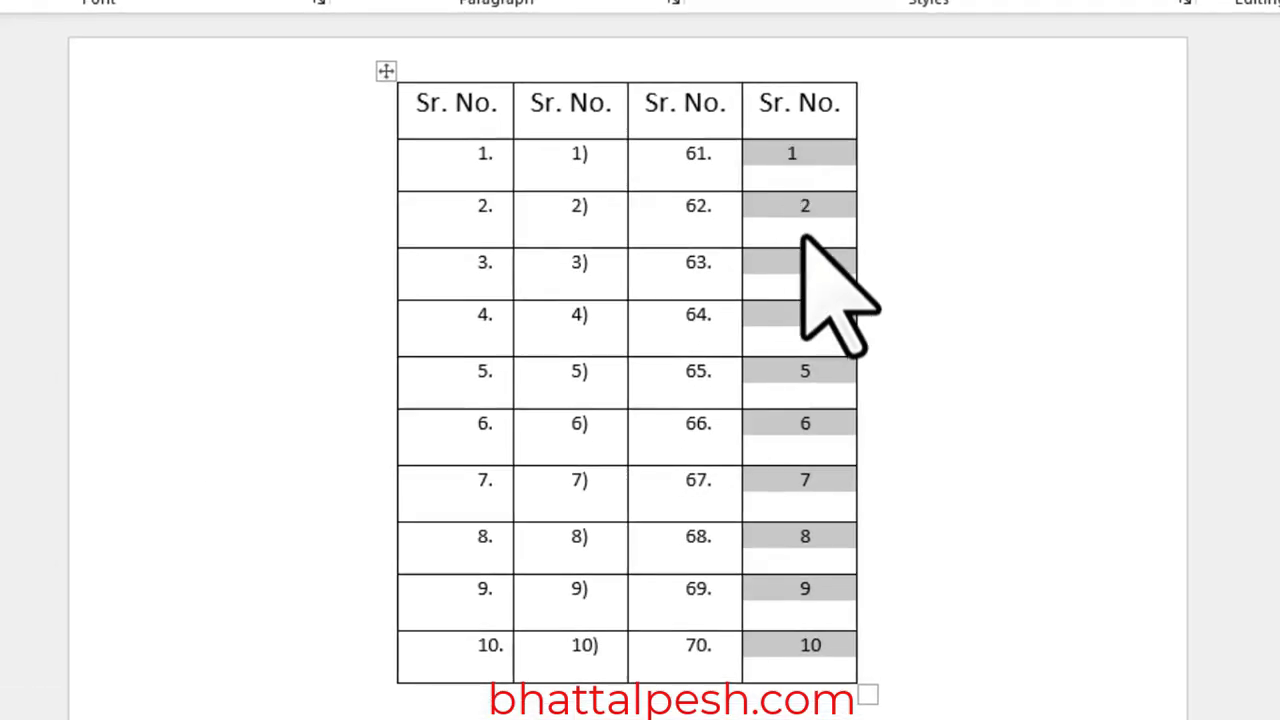